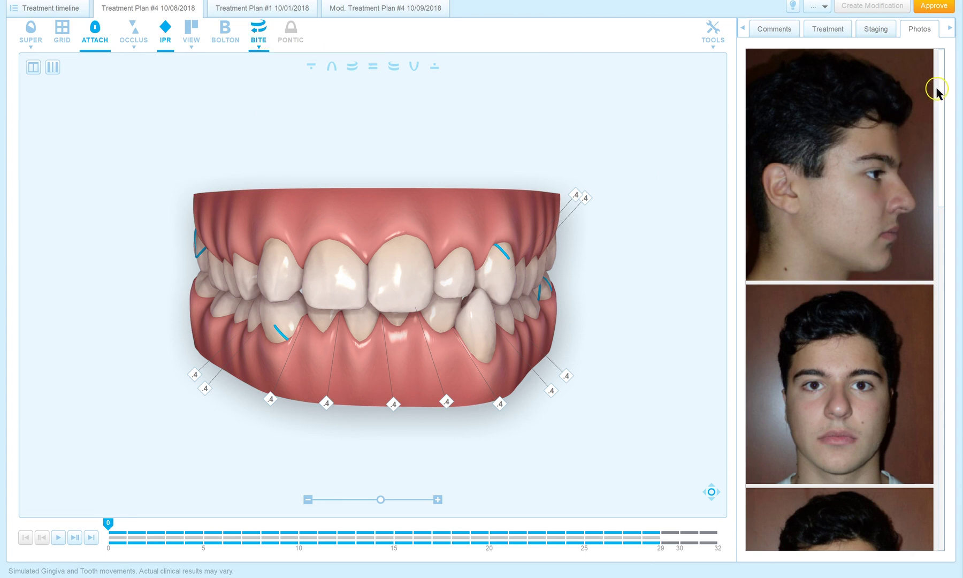
# - Review the smile and upper-arch photos, then examine the initial bite of Treatment Plan #4 from the patient's left side and the front
pyautogui.moveTo(940, 89); pyautogui.dragTo(944, 206)
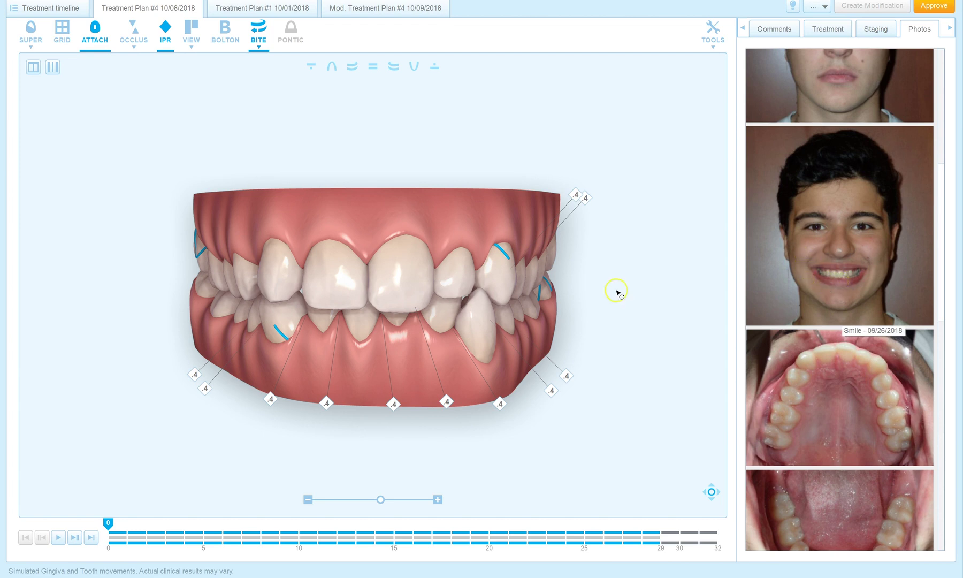
pyautogui.moveTo(331, 324); pyautogui.dragTo(508, 204)
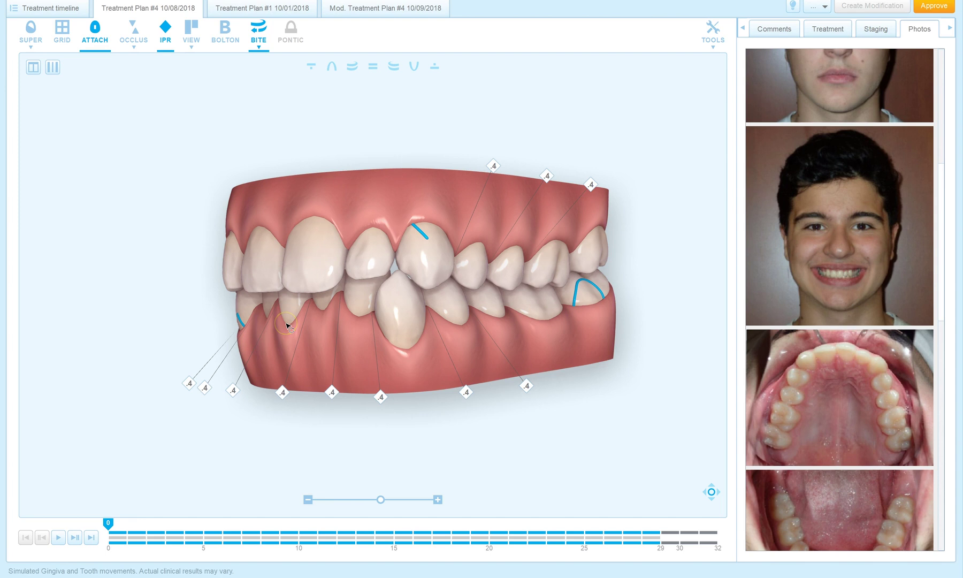
pyautogui.moveTo(313, 285); pyautogui.dragTo(388, 301)
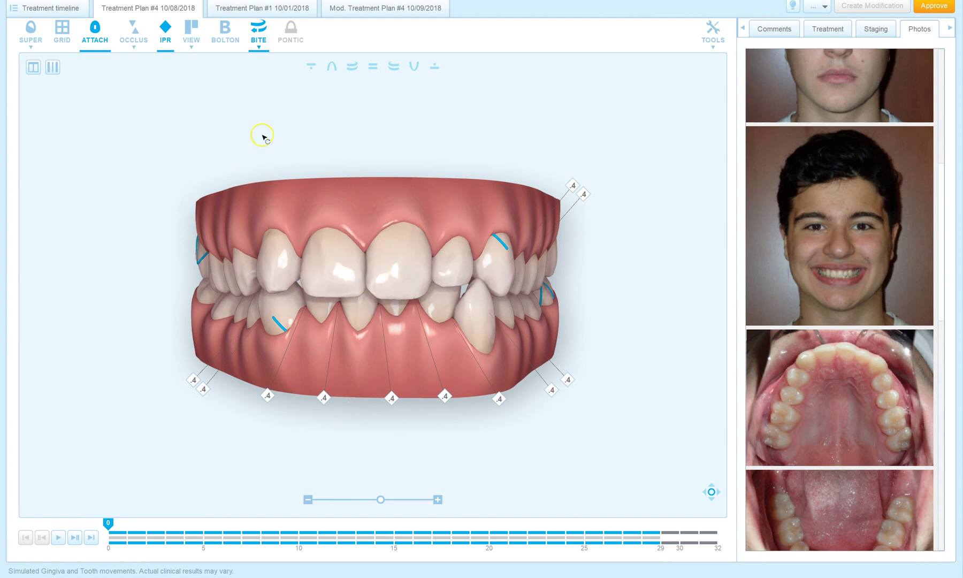
# - Open Treatment Plan #1 and advance its simulation to stage 28 to examine the planned result
pyautogui.click(265, 9)
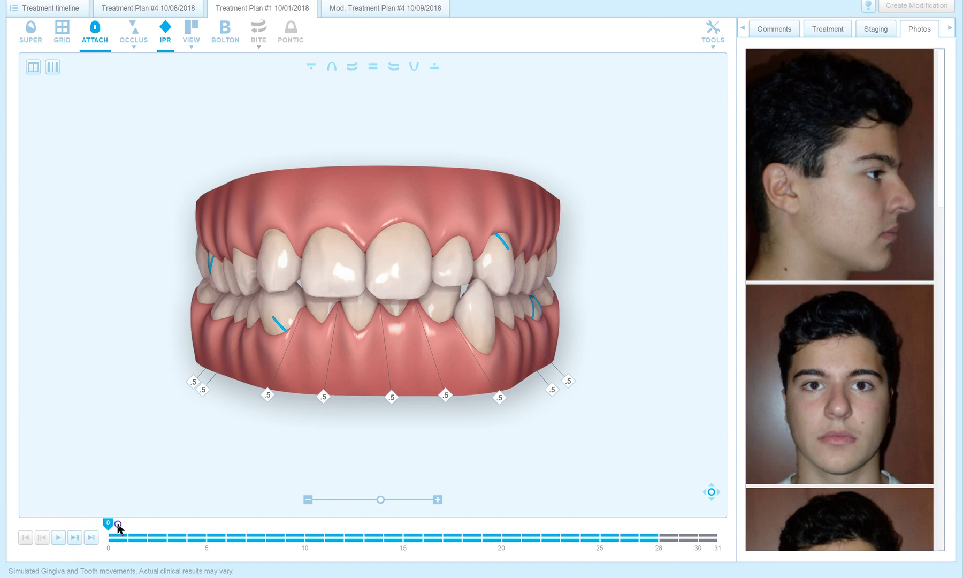
pyautogui.moveTo(122, 524)
pyautogui.mouseDown()
pyautogui.moveTo(299, 508)
pyautogui.moveTo(133, 510)
pyautogui.moveTo(479, 481)
pyautogui.moveTo(258, 501)
pyautogui.moveTo(628, 489)
pyautogui.moveTo(597, 500)
pyautogui.moveTo(651, 512)
pyautogui.mouseUp()
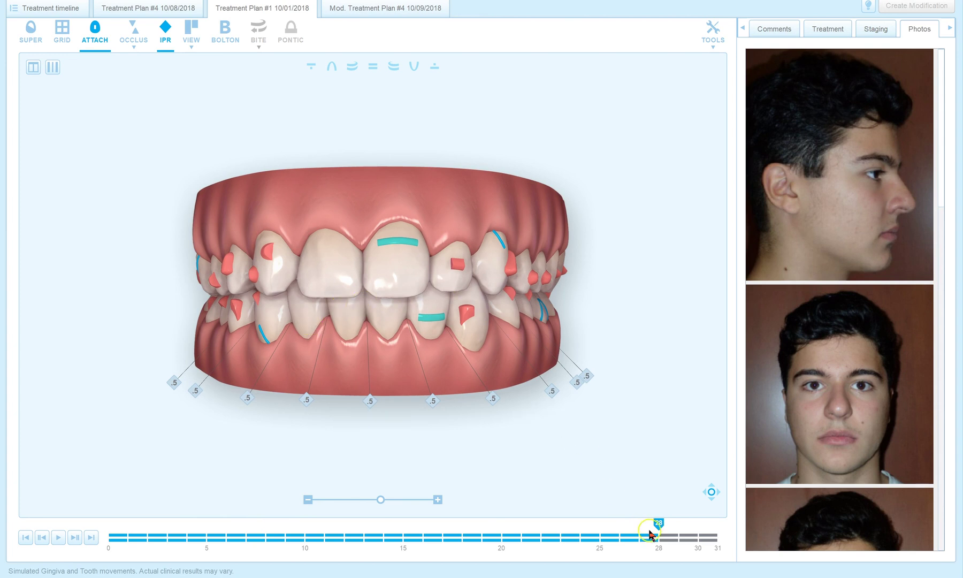
pyautogui.moveTo(657, 522)
pyautogui.mouseDown()
pyautogui.moveTo(170, 508)
pyautogui.moveTo(453, 496)
pyautogui.moveTo(649, 523)
pyautogui.mouseUp()
pyautogui.moveTo(940, 180)
pyautogui.mouseDown()
pyautogui.moveTo(939, 423)
pyautogui.moveTo(956, 542)
pyautogui.moveTo(929, 189)
pyautogui.mouseUp()
# - Return to Treatment Plan #4 and choose to visualize the bite correction throughout treatment
pyautogui.click(142, 8)
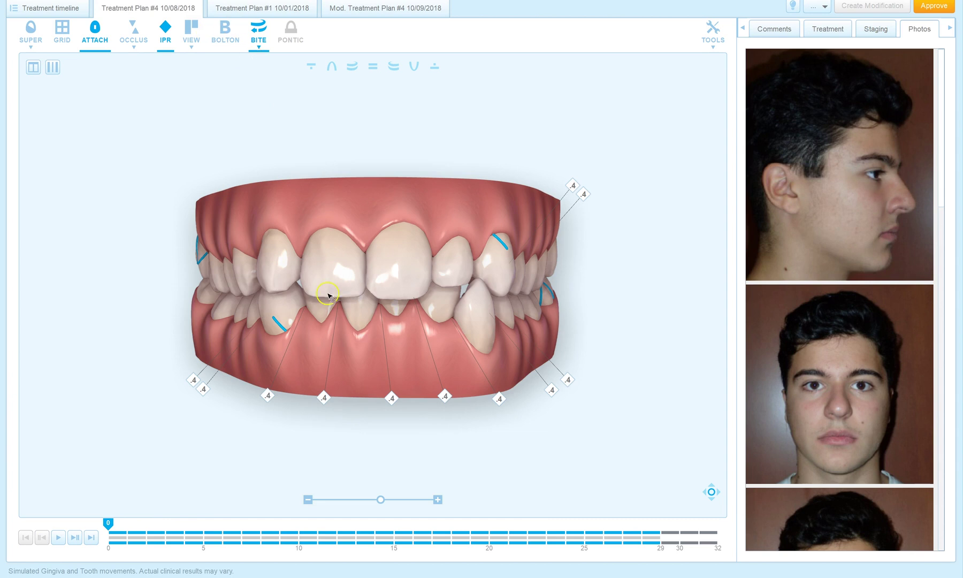
pyautogui.click(353, 225)
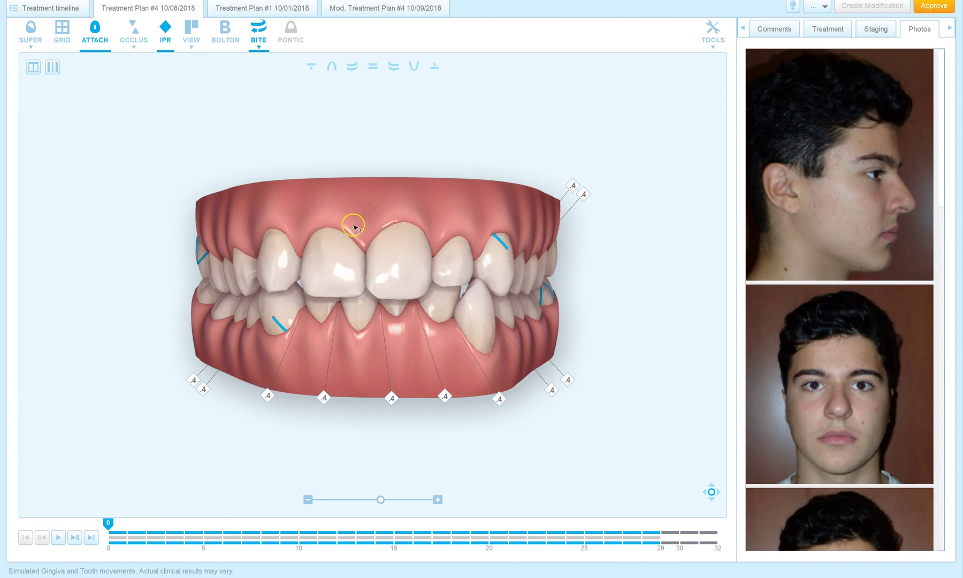
pyautogui.click(254, 38)
pyautogui.click(272, 88)
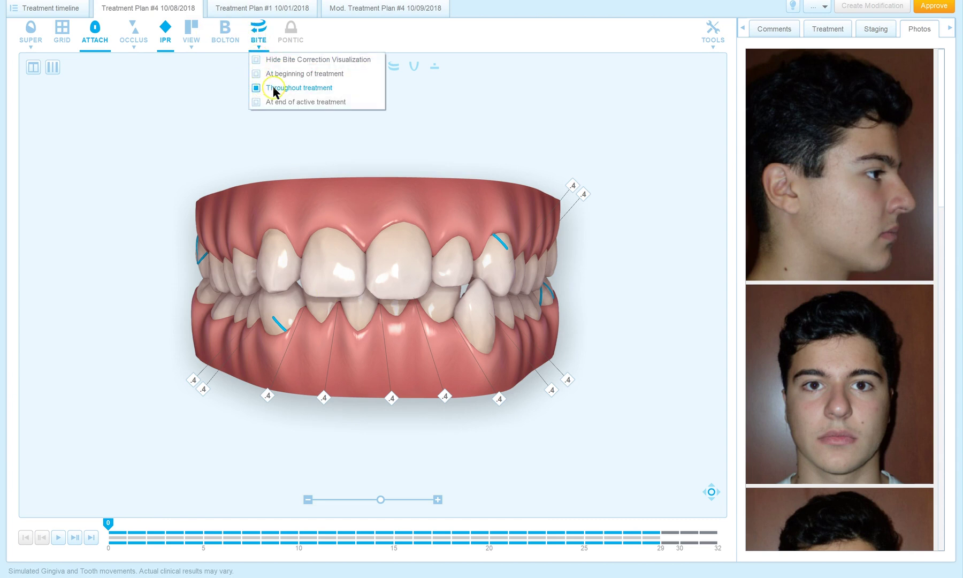
pyautogui.click(141, 165)
# - Advance the simulation to stage 6 and examine the teeth from the patient's left side and the front
pyautogui.click(110, 522)
pyautogui.click(423, 525)
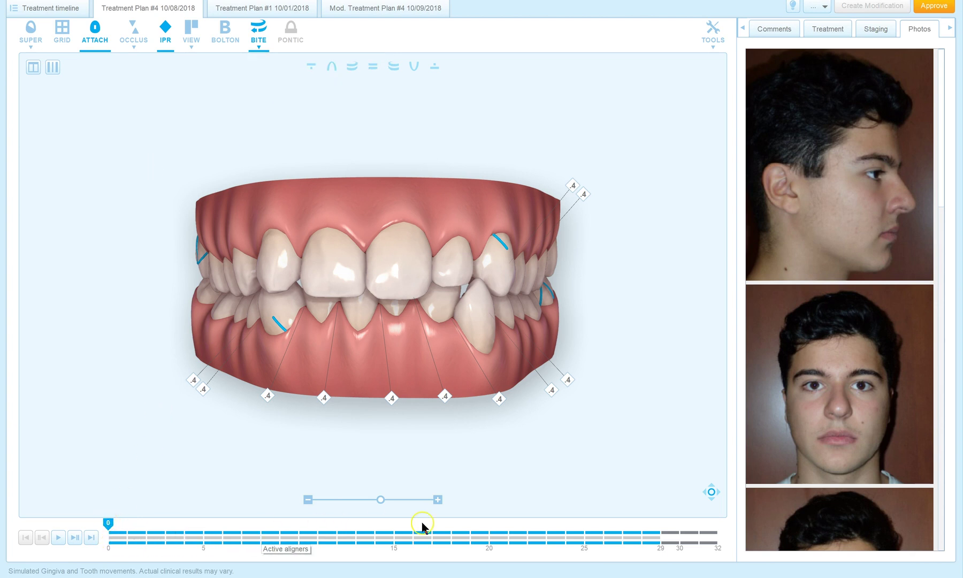
pyautogui.click(568, 551)
pyautogui.click(27, 520)
pyautogui.click(107, 525)
pyautogui.moveTo(135, 521); pyautogui.dragTo(227, 505)
pyautogui.moveTo(175, 301); pyautogui.dragTo(235, 287)
pyautogui.moveTo(397, 322); pyautogui.dragTo(169, 290)
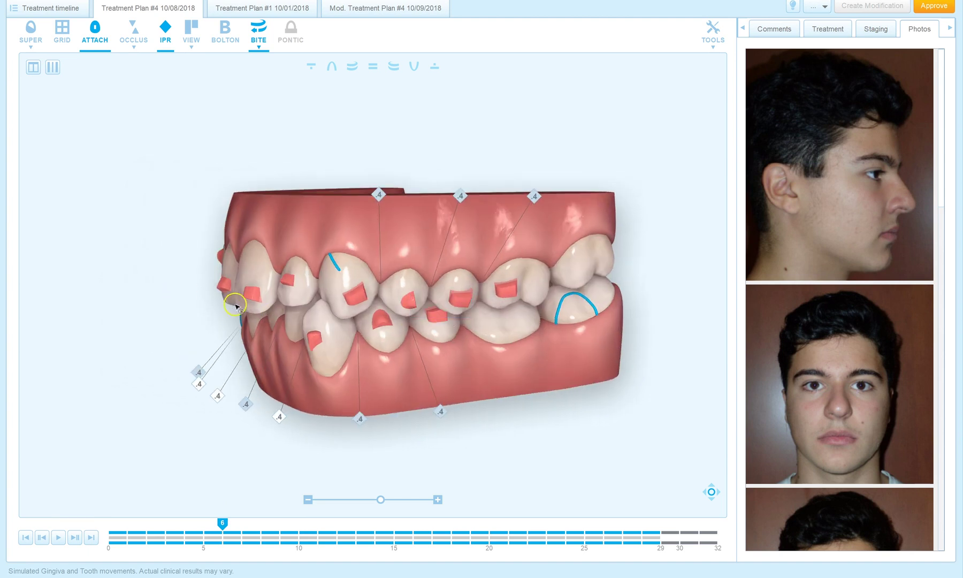
pyautogui.moveTo(243, 297); pyautogui.dragTo(392, 283)
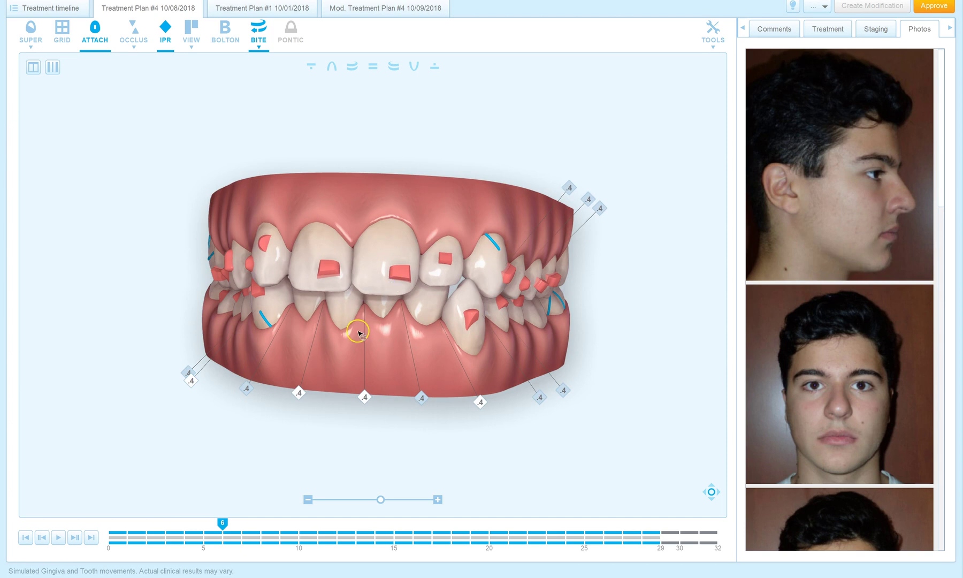
pyautogui.moveTo(357, 331); pyautogui.dragTo(378, 329)
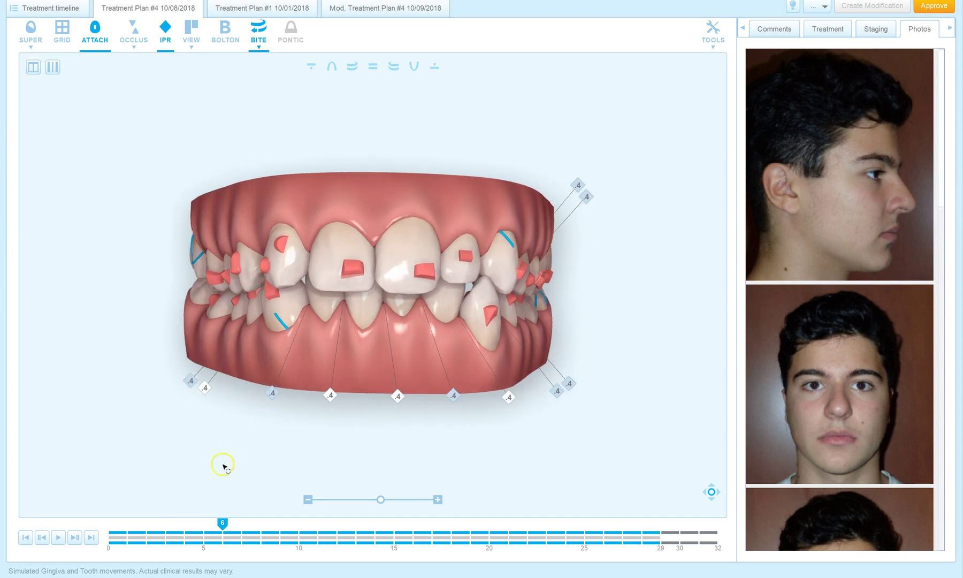
# - Advance the simulation to stage 10 and on to stage 29, checking the teeth from the front
pyautogui.moveTo(171, 536)
pyautogui.mouseDown()
pyautogui.moveTo(101, 543)
pyautogui.moveTo(498, 504)
pyautogui.moveTo(279, 517)
pyautogui.moveTo(294, 518)
pyautogui.mouseUp()
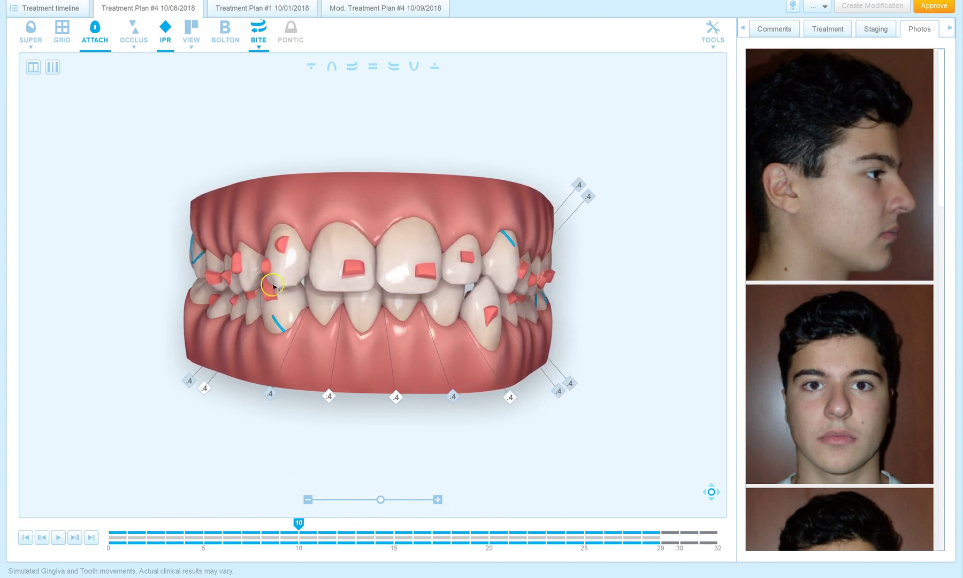
pyautogui.moveTo(261, 285); pyautogui.dragTo(250, 289)
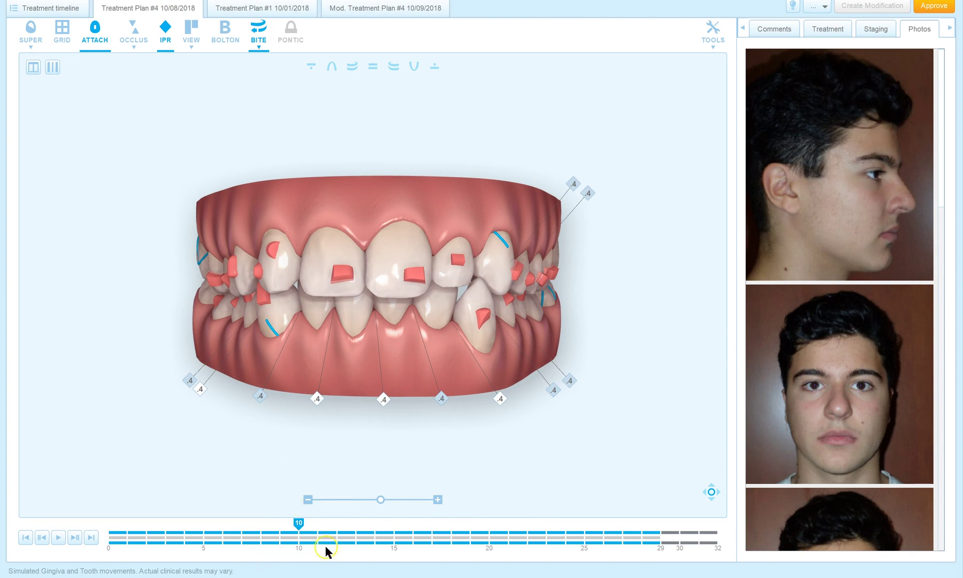
pyautogui.moveTo(301, 522)
pyautogui.mouseDown()
pyautogui.moveTo(589, 511)
pyautogui.moveTo(665, 521)
pyautogui.mouseUp()
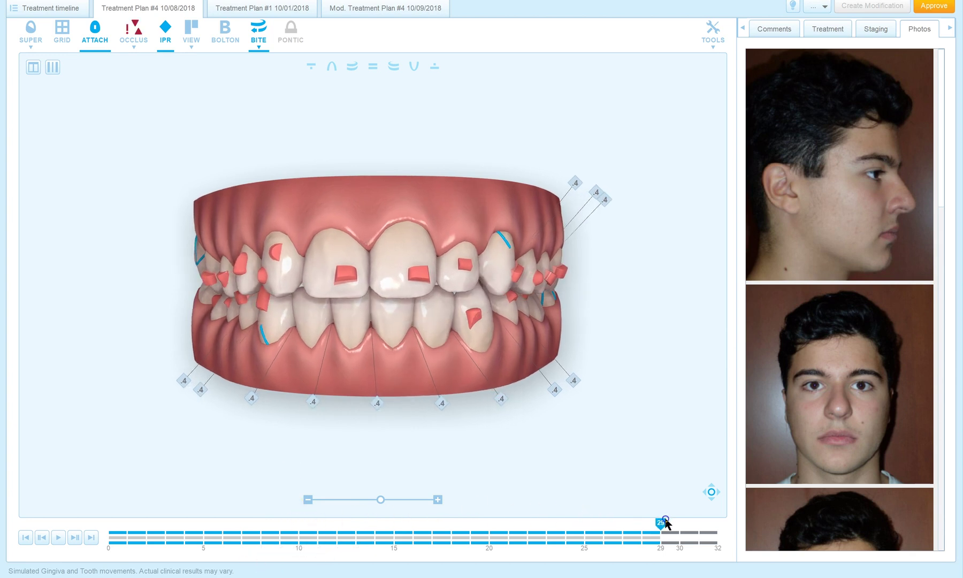
# - Superimpose the initial tooth positions on stage 29 and examine the upper arch, the lower arch and the front view
pyautogui.click(31, 30)
pyautogui.click(62, 74)
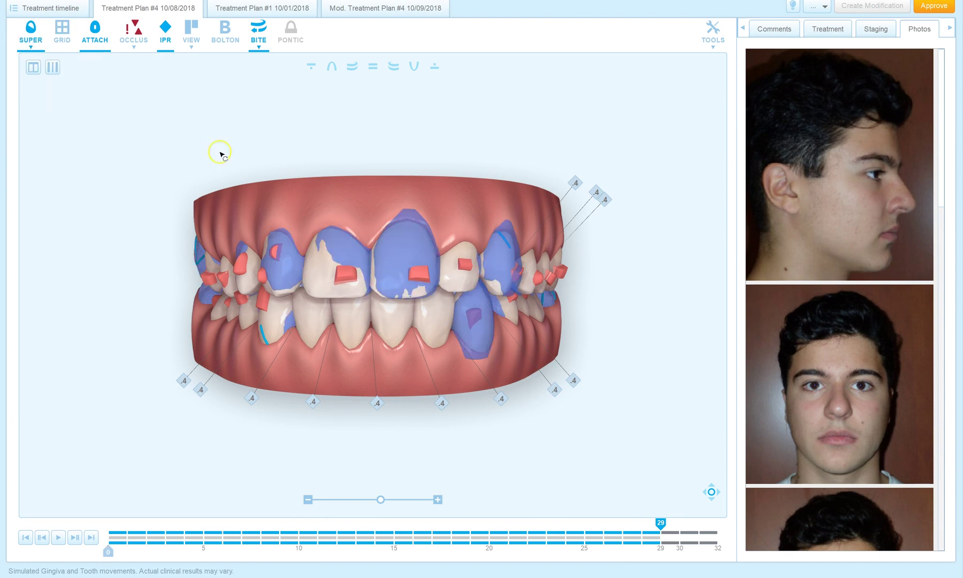
pyautogui.click(332, 68)
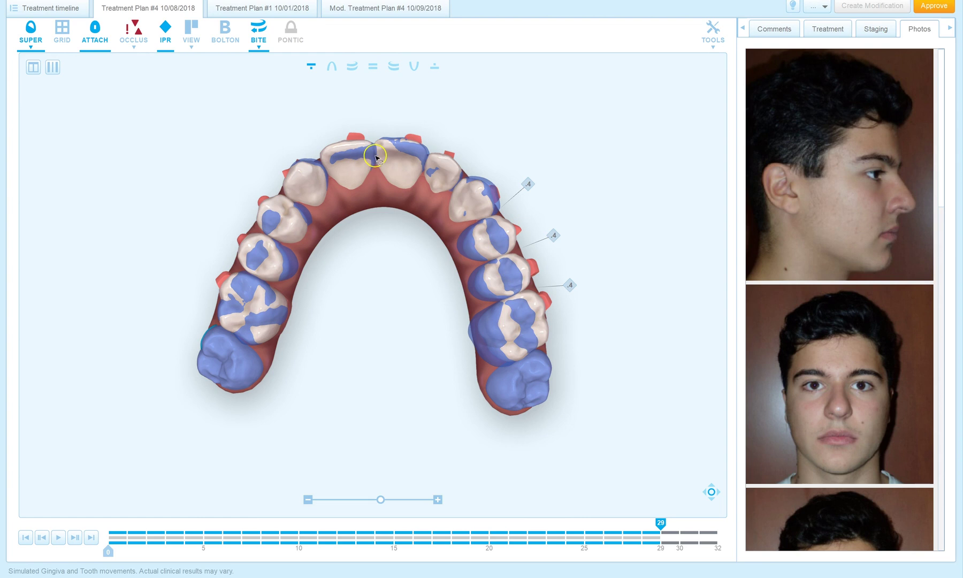
pyautogui.click(413, 69)
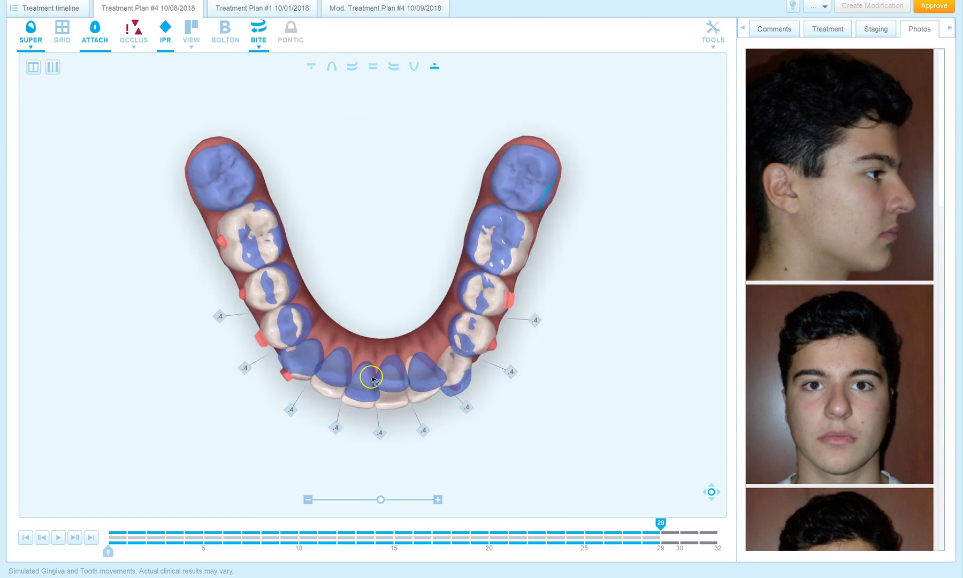
pyautogui.moveTo(378, 407); pyautogui.dragTo(374, 155)
pyautogui.click(373, 67)
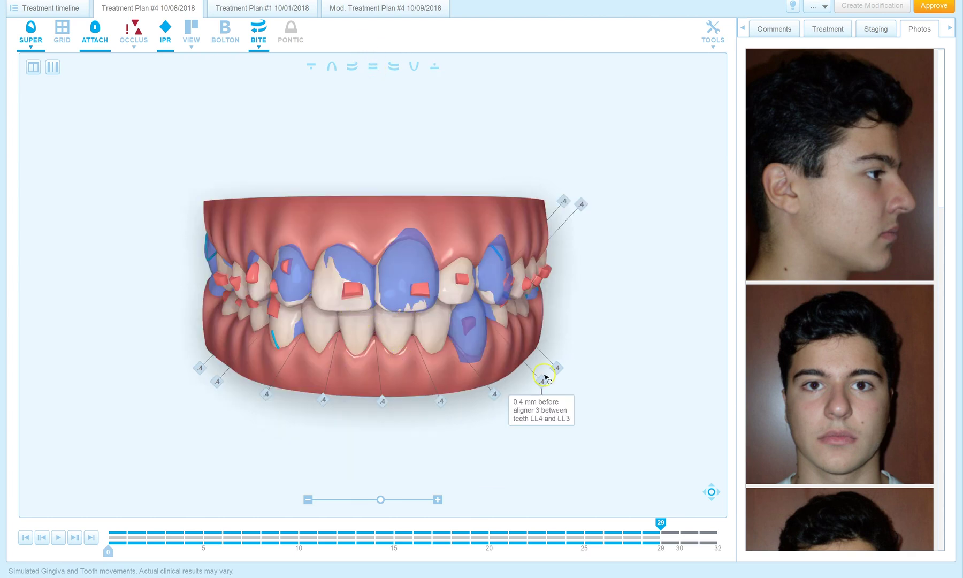
# - Return the simulation to stage 0 and hide the bite correction visualization
pyautogui.moveTo(663, 528); pyautogui.dragTo(109, 526)
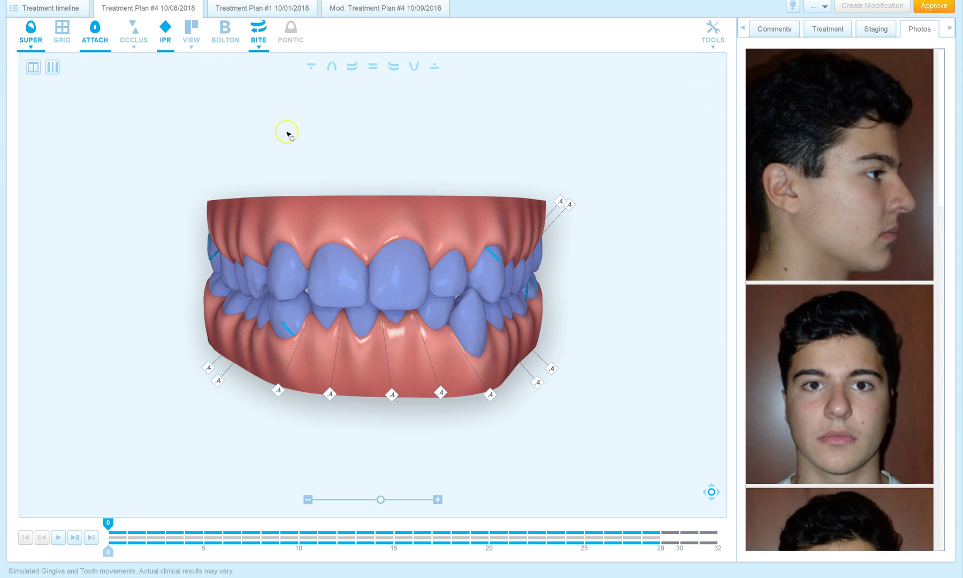
pyautogui.click(261, 51)
pyautogui.click(262, 58)
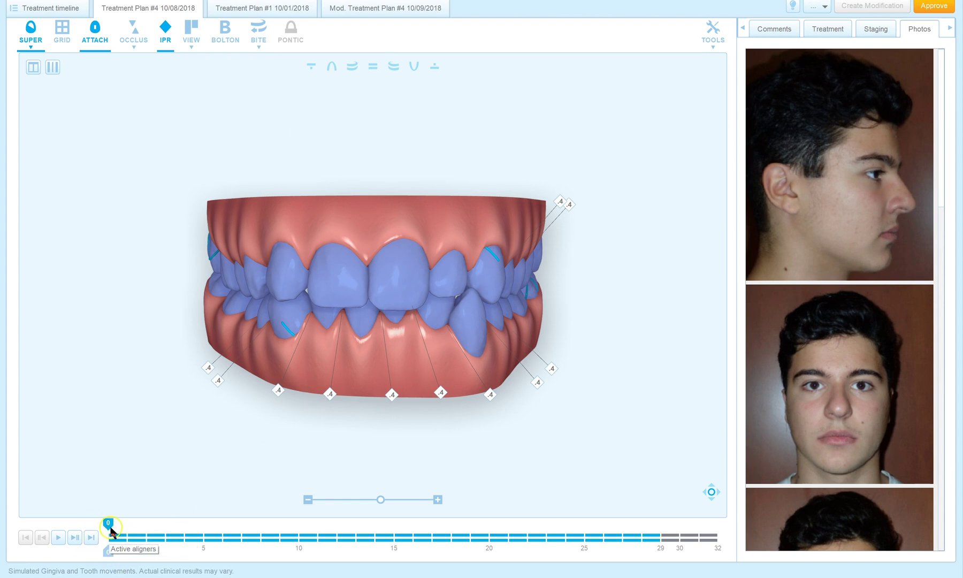
# - Advance the simulation to stage 29 and turn off the superimposition
pyautogui.moveTo(108, 523)
pyautogui.mouseDown()
pyautogui.moveTo(486, 488)
pyautogui.moveTo(657, 508)
pyautogui.mouseUp()
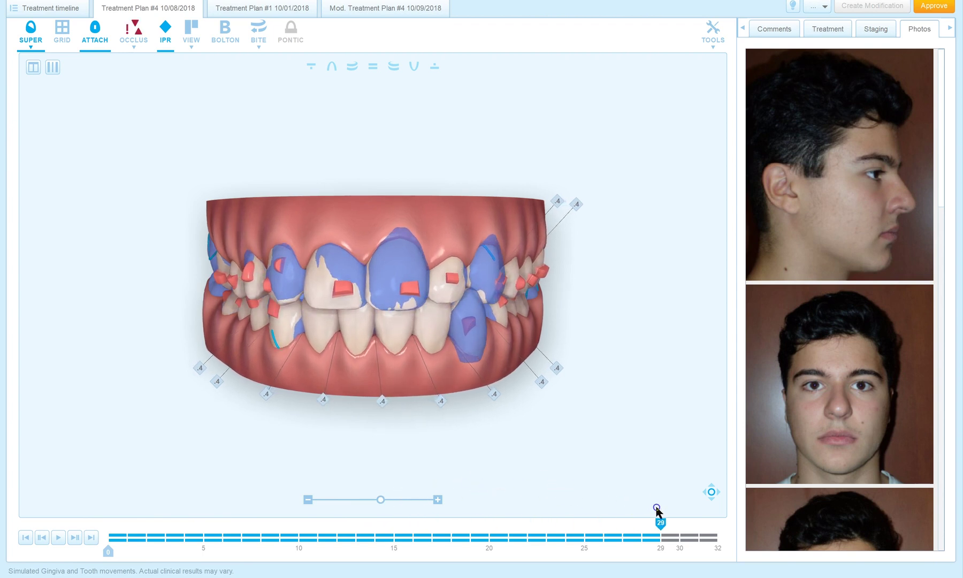
pyautogui.click(24, 40)
pyautogui.click(45, 107)
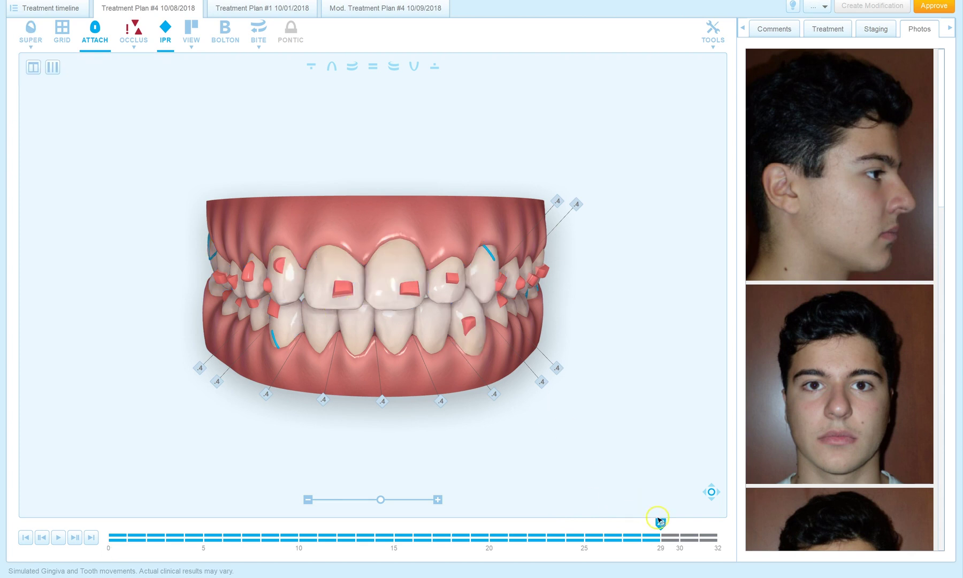
# - Set the bite correction visualization to the end of active treatment
pyautogui.moveTo(660, 523)
pyautogui.mouseDown()
pyautogui.moveTo(109, 514)
pyautogui.moveTo(60, 501)
pyautogui.moveTo(407, 485)
pyautogui.moveTo(663, 505)
pyautogui.mouseUp()
pyautogui.click(263, 321)
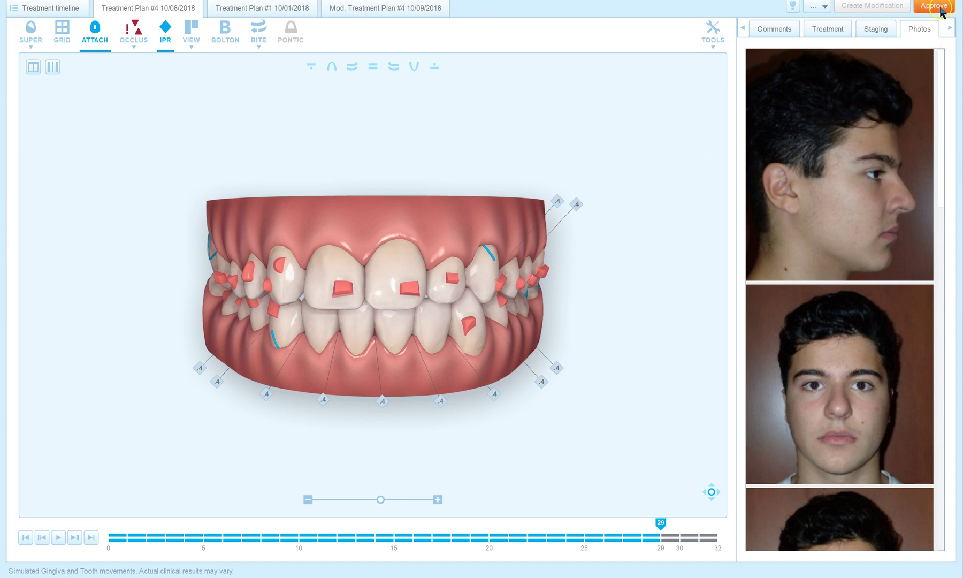
pyautogui.click(258, 45)
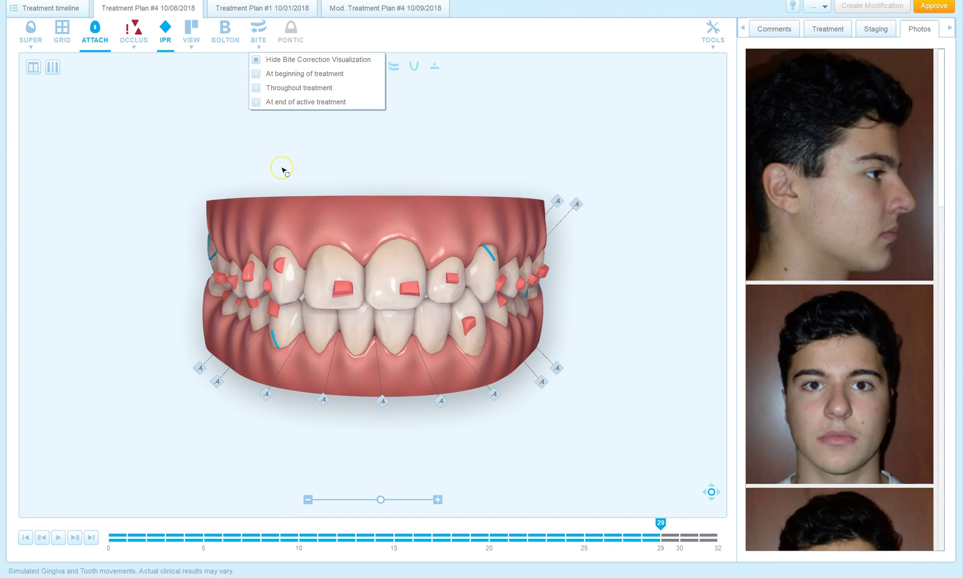
pyautogui.click(255, 104)
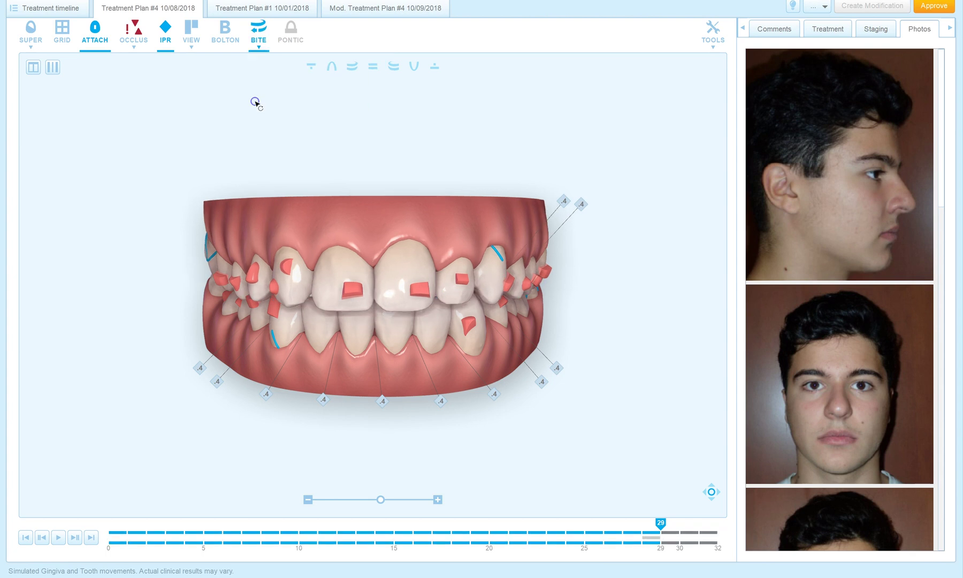
# - Run the simulation from stage 0 to stage 28 and on to stage 29 to examine the bite jump from the front
pyautogui.moveTo(661, 526); pyautogui.dragTo(108, 556)
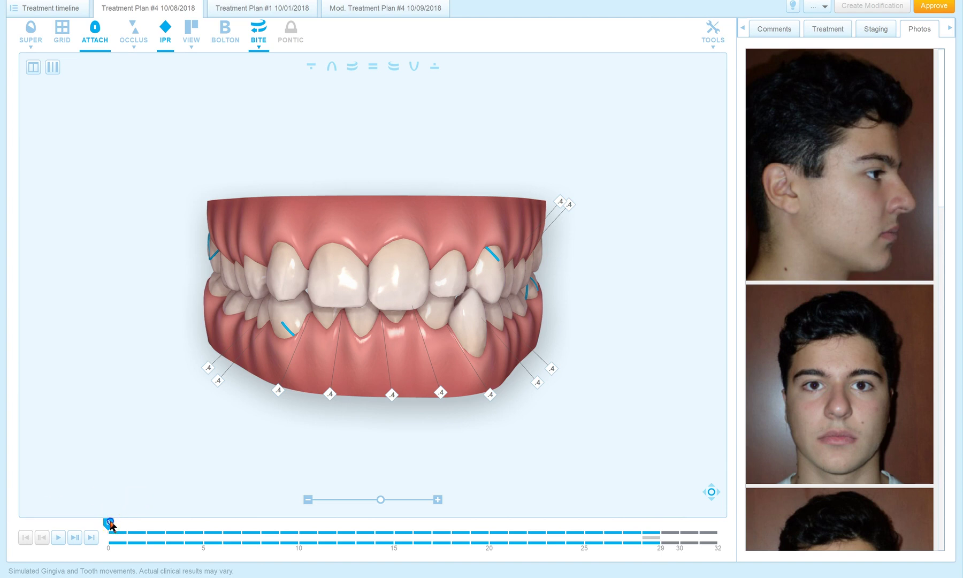
pyautogui.moveTo(116, 522)
pyautogui.mouseDown()
pyautogui.moveTo(404, 503)
pyautogui.moveTo(642, 518)
pyautogui.mouseUp()
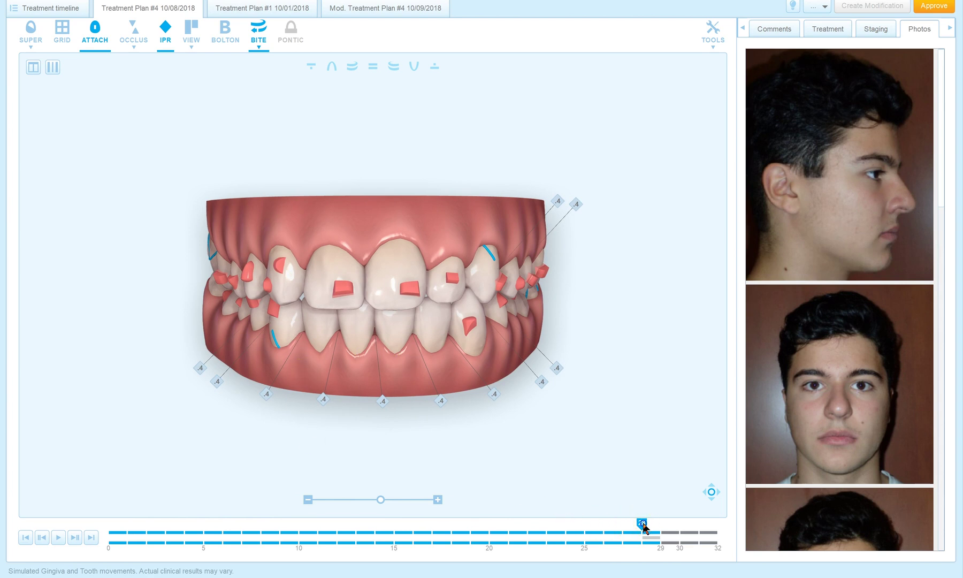
pyautogui.moveTo(643, 525); pyautogui.dragTo(653, 526)
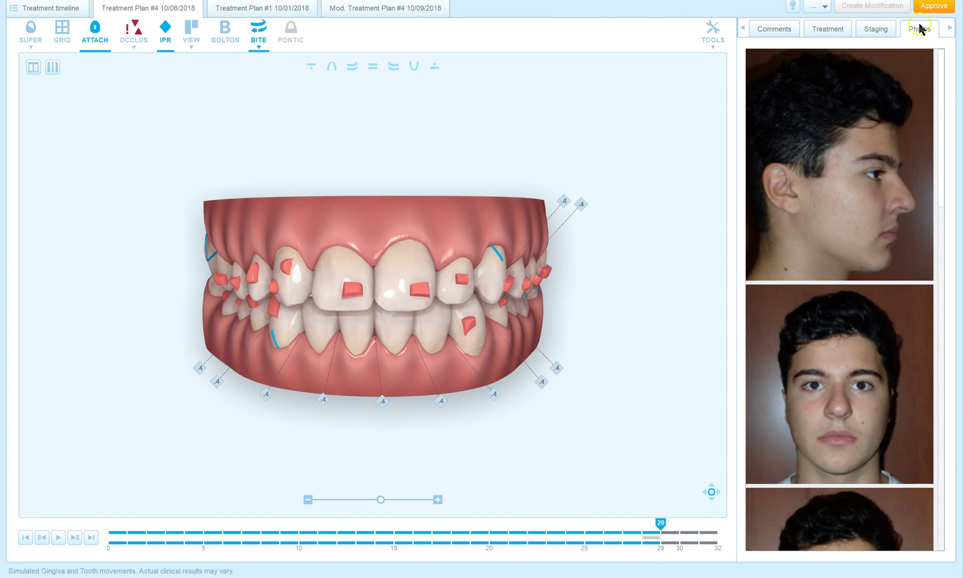
# - Switch the bite correction visualization to throughout treatment and view the patient's right side at stage 0
pyautogui.click(260, 46)
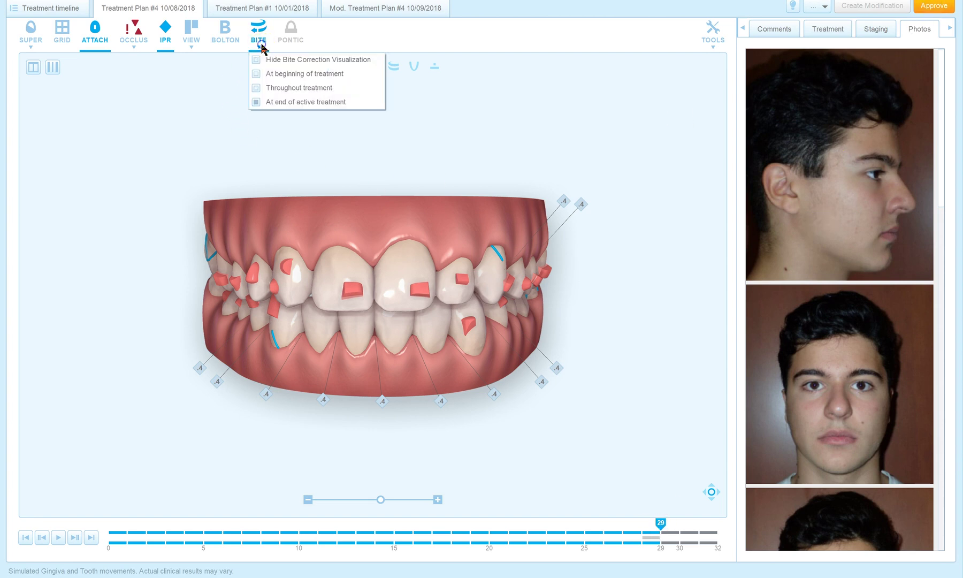
pyautogui.click(267, 86)
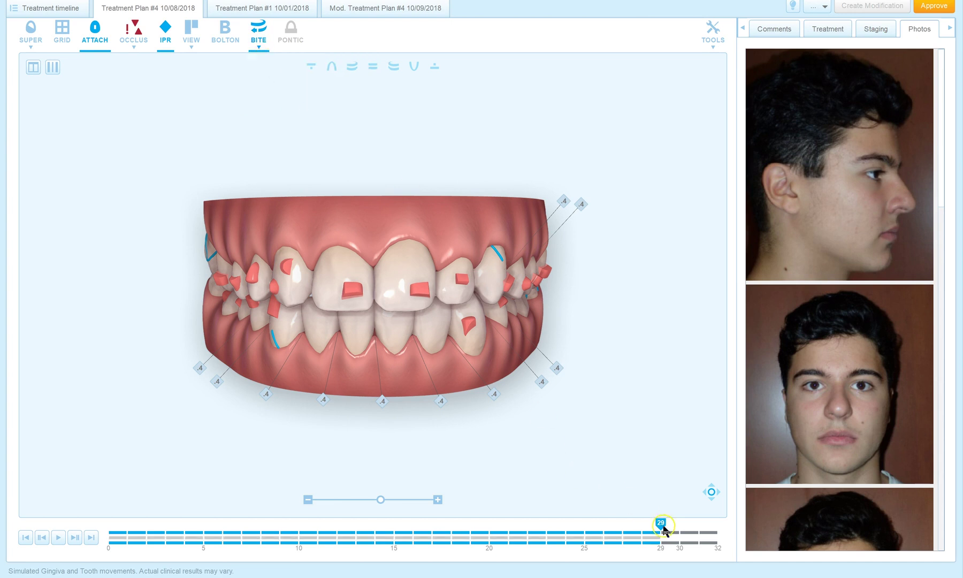
pyautogui.moveTo(663, 530)
pyautogui.mouseDown()
pyautogui.moveTo(211, 550)
pyautogui.moveTo(144, 550)
pyautogui.moveTo(69, 529)
pyautogui.mouseUp()
pyautogui.moveTo(303, 320); pyautogui.dragTo(490, 292)
pyautogui.moveTo(409, 370); pyautogui.dragTo(384, 374)
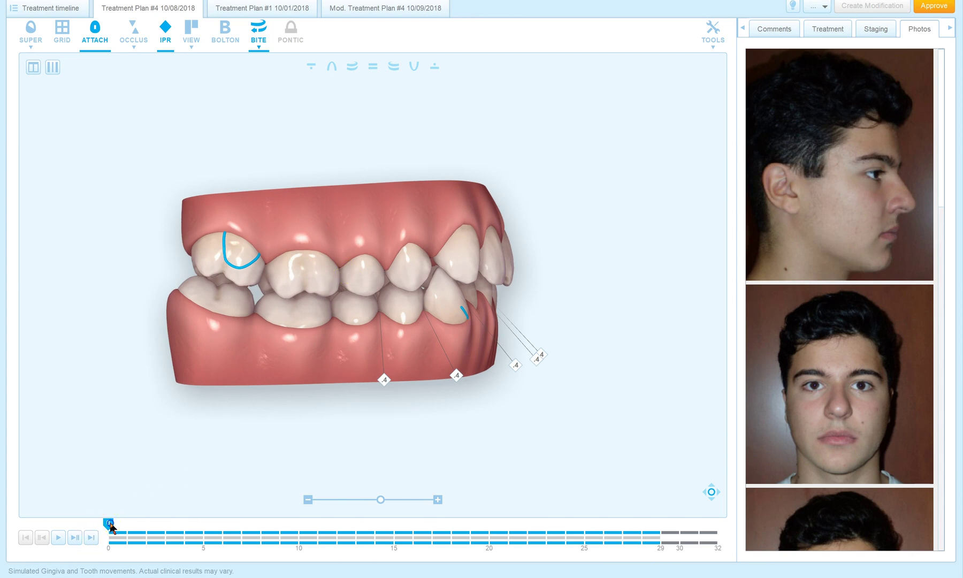
# - Advance the simulation through stages 15 and 25 to stage 29, examining the bite on the patient's right side
pyautogui.moveTo(110, 525); pyautogui.dragTo(398, 521)
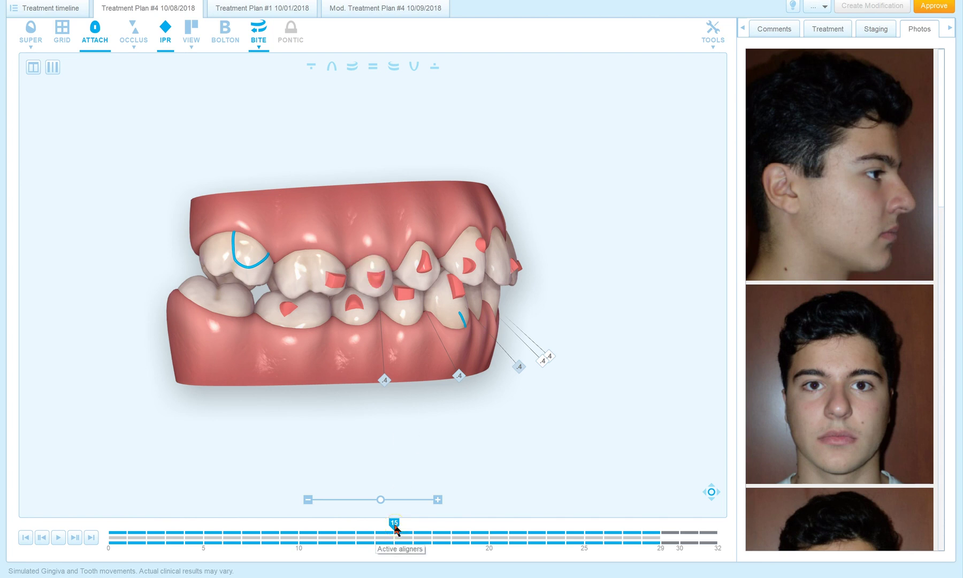
pyautogui.moveTo(394, 524); pyautogui.dragTo(580, 529)
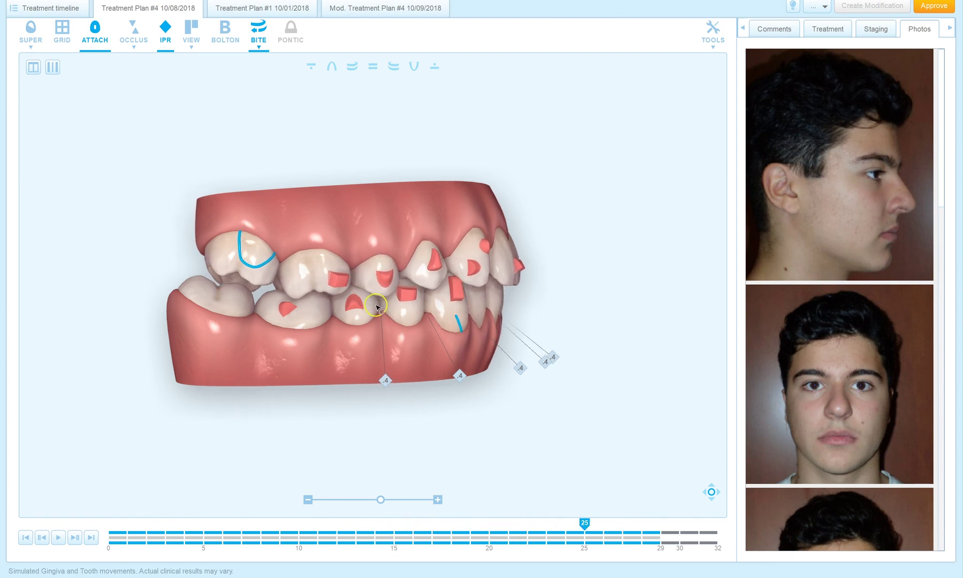
pyautogui.moveTo(389, 300); pyautogui.dragTo(346, 301)
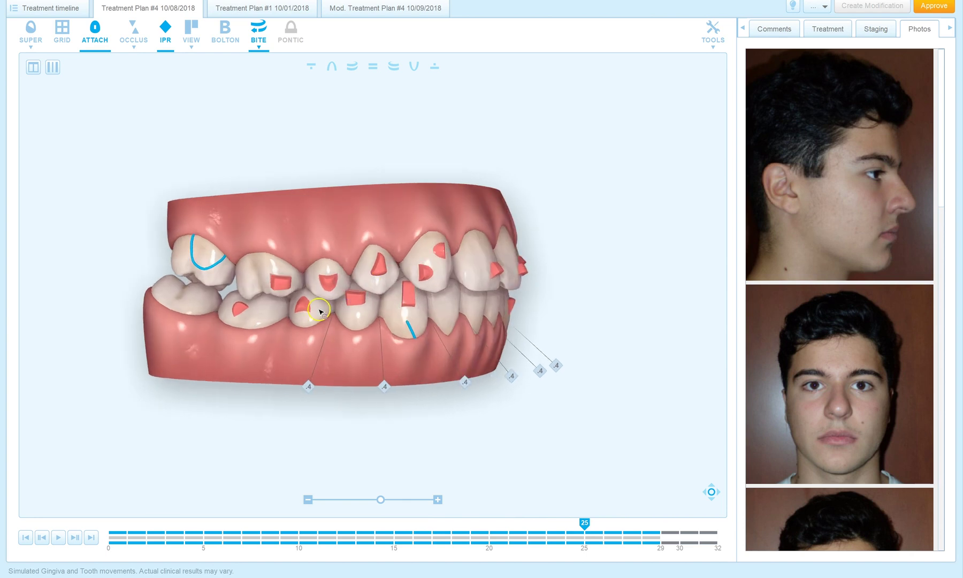
pyautogui.click(582, 525)
pyautogui.moveTo(582, 525); pyautogui.dragTo(655, 538)
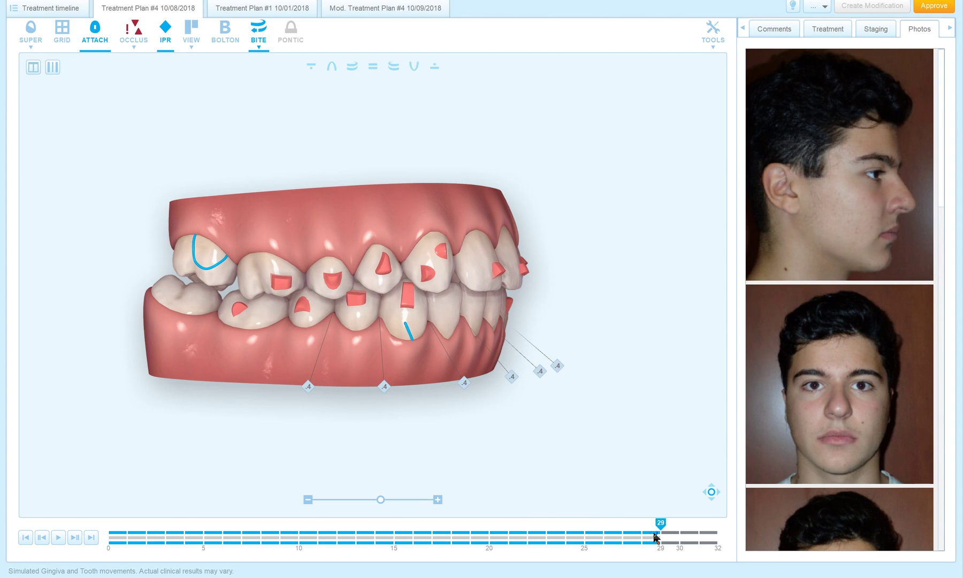
# - Return the simulation to stage 0 and switch the bite correction visualization back to the end of active treatment
pyautogui.click(108, 535)
pyautogui.click(258, 43)
pyautogui.click(270, 101)
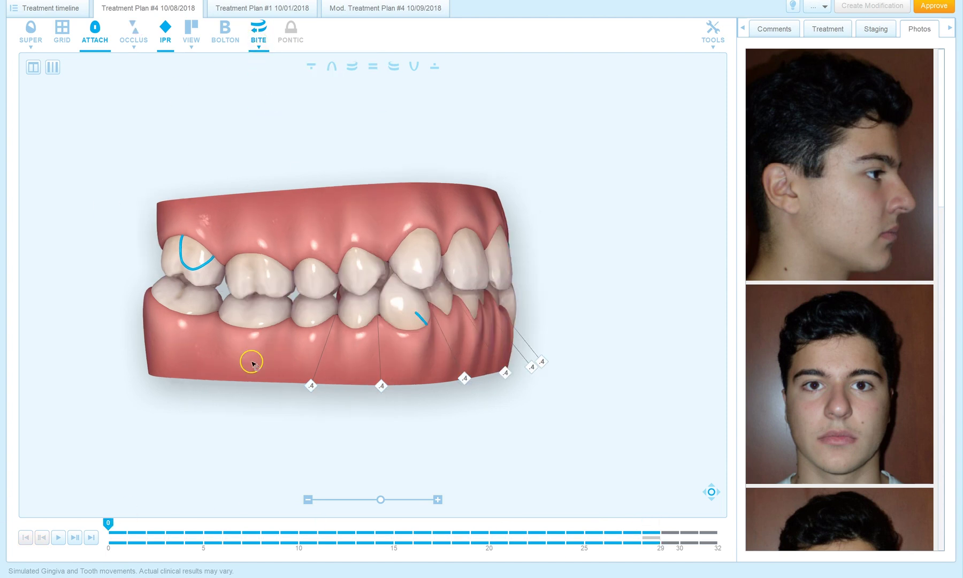
# - Advance the simulation from stage 0 to stage 28 and examine the bite from the front, from below and on the patient's left side
pyautogui.moveTo(419, 296); pyautogui.dragTo(288, 292)
pyautogui.moveTo(107, 522); pyautogui.dragTo(640, 522)
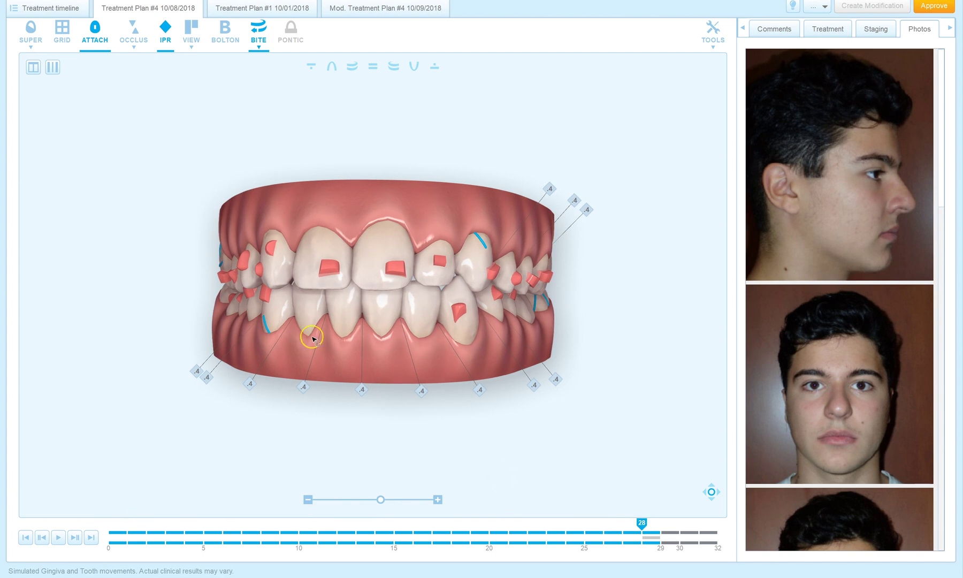
pyautogui.moveTo(321, 335); pyautogui.dragTo(388, 255)
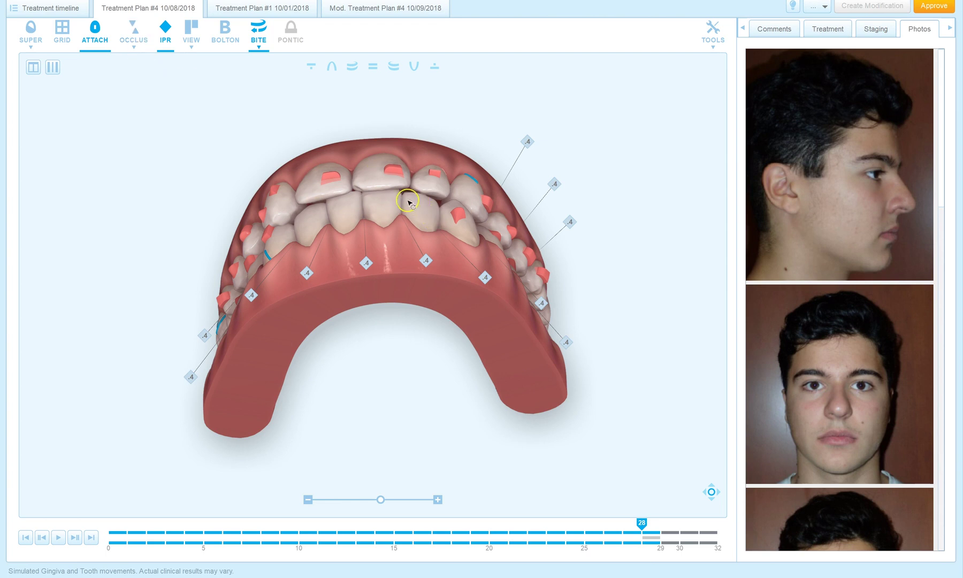
pyautogui.moveTo(389, 195); pyautogui.dragTo(283, 245)
pyautogui.moveTo(256, 209); pyautogui.dragTo(333, 230)
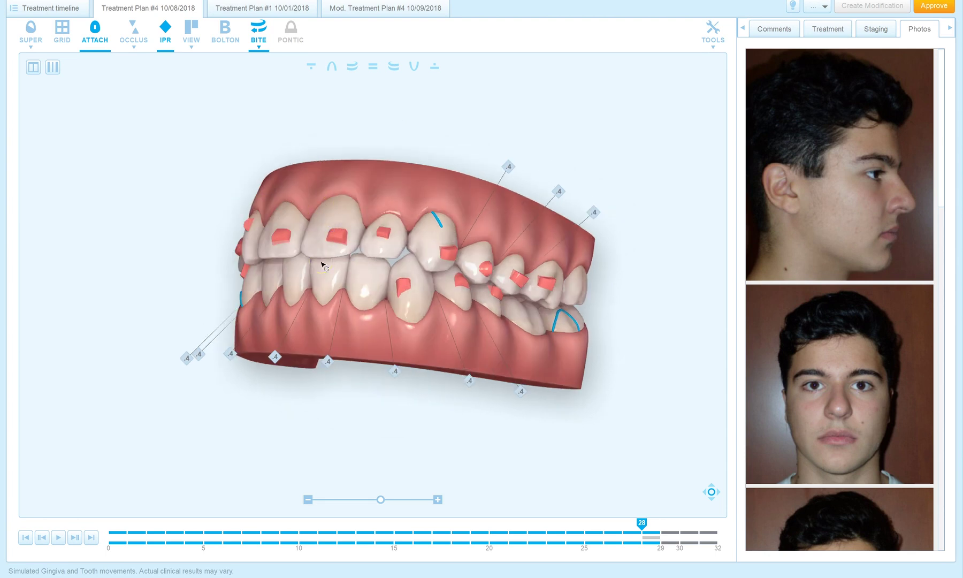
pyautogui.click(302, 311)
# - Switch the bite correction visualization at stage 28 to the beginning of treatment and hide it altogether
pyautogui.click(641, 527)
pyautogui.moveTo(641, 526)
pyautogui.mouseDown()
pyautogui.moveTo(112, 555)
pyautogui.moveTo(165, 520)
pyautogui.moveTo(471, 519)
pyautogui.moveTo(640, 532)
pyautogui.mouseUp()
pyautogui.click(109, 524)
pyautogui.click(259, 30)
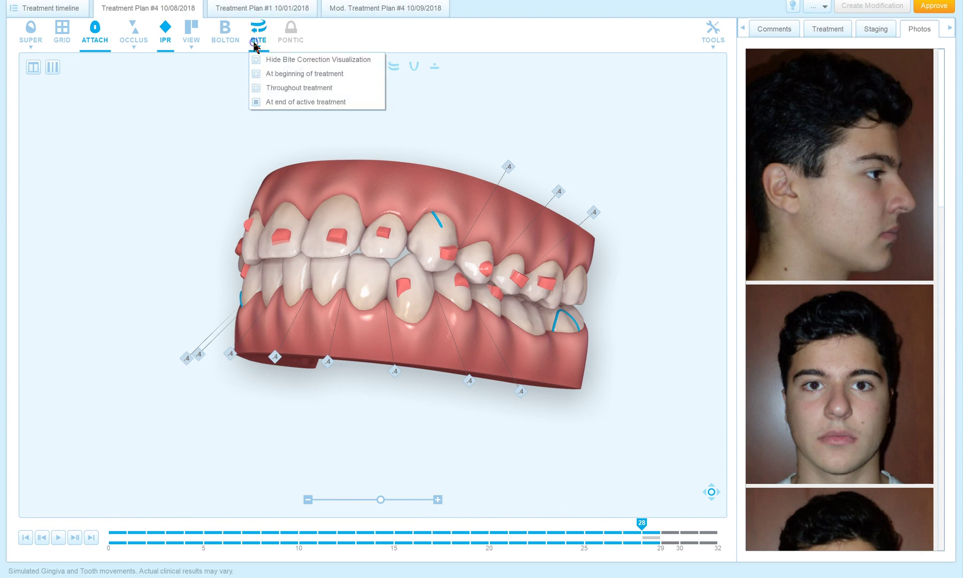
pyautogui.click(259, 62)
pyautogui.click(263, 74)
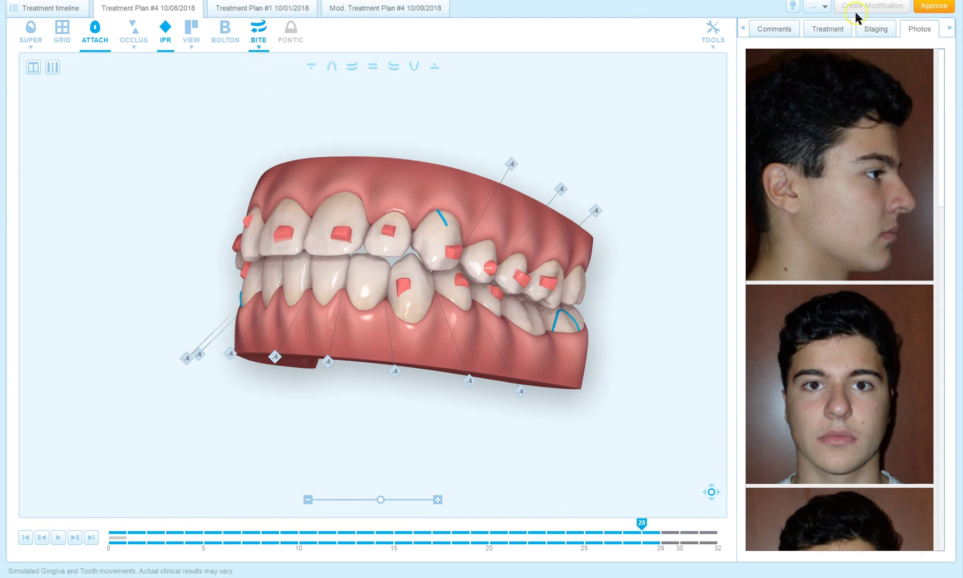
pyautogui.click(260, 39)
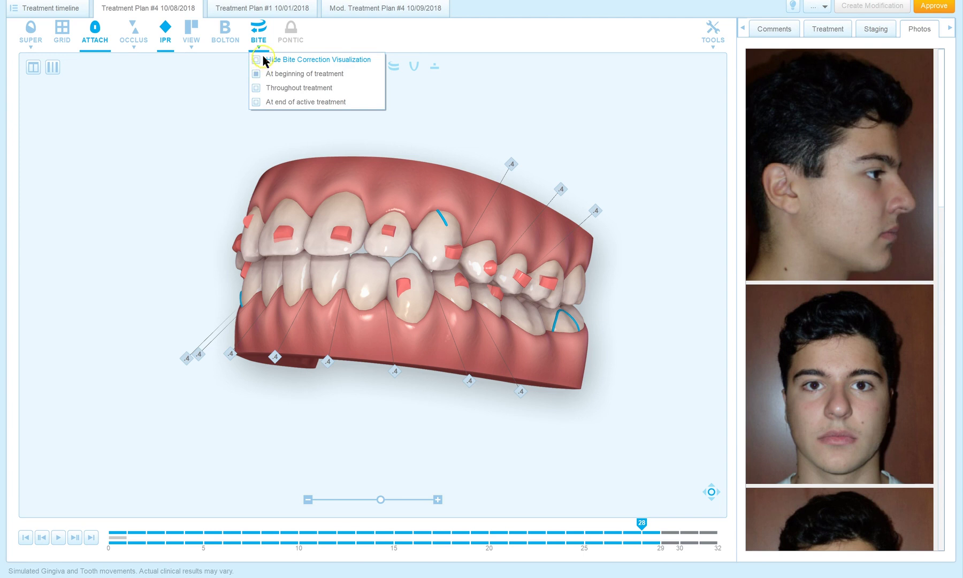
pyautogui.click(262, 59)
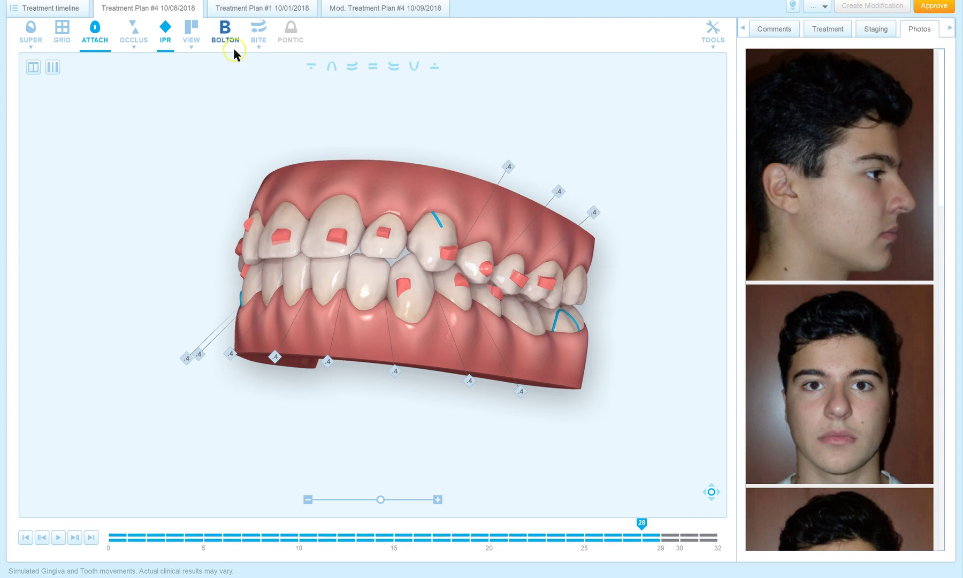
# - Set the bite correction visualization to the end of active treatment and view the patient's right side at stage 28
pyautogui.click(259, 32)
pyautogui.click(274, 100)
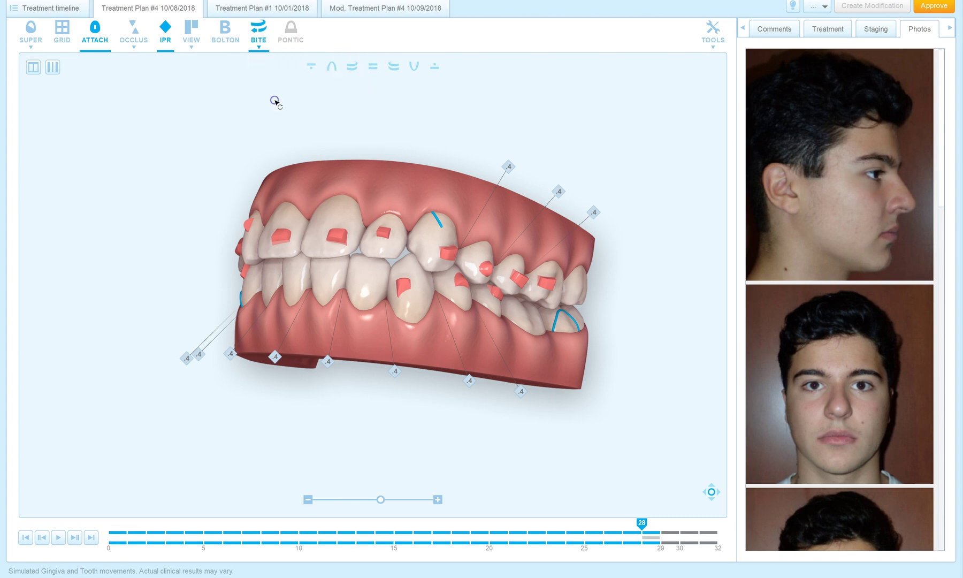
pyautogui.moveTo(365, 261); pyautogui.dragTo(463, 267)
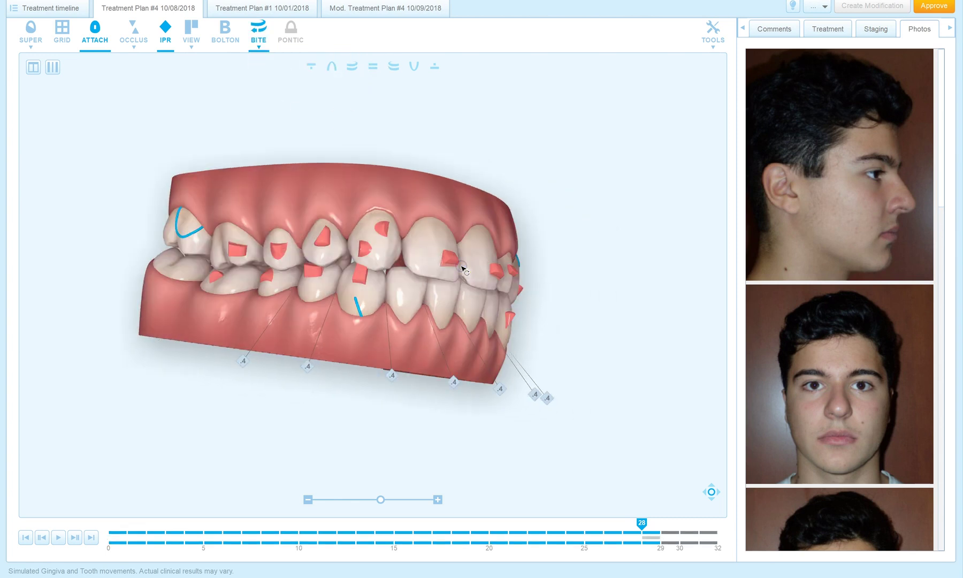
# - Open Mod. Treatment Plan #4 10/09/2018 and examine the teeth and attachments on the patient's right side and front up close
pyautogui.click(392, 8)
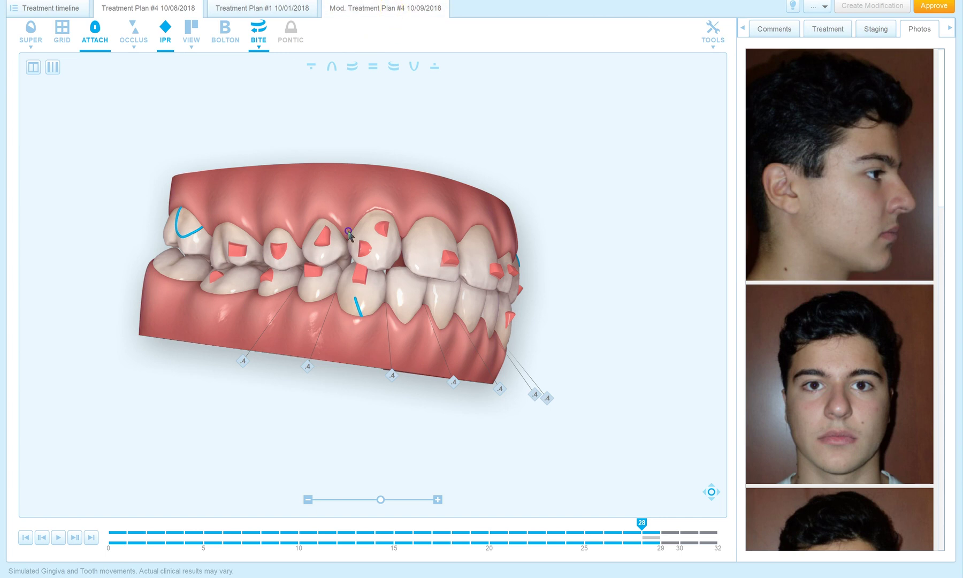
pyautogui.moveTo(382, 157); pyautogui.dragTo(595, 357)
pyautogui.click(259, 447)
pyautogui.click(41, 509)
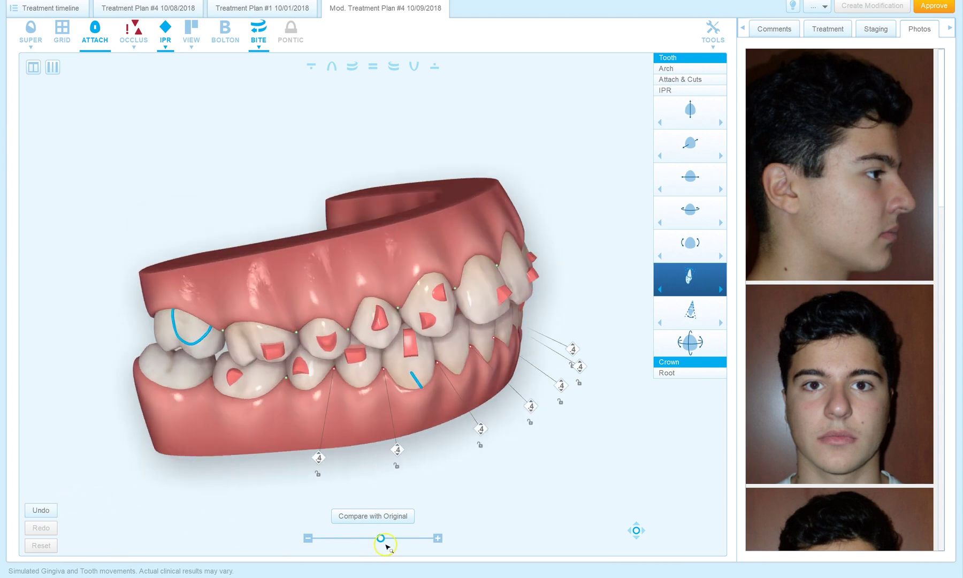
pyautogui.moveTo(386, 543); pyautogui.dragTo(407, 541)
pyautogui.click(381, 517)
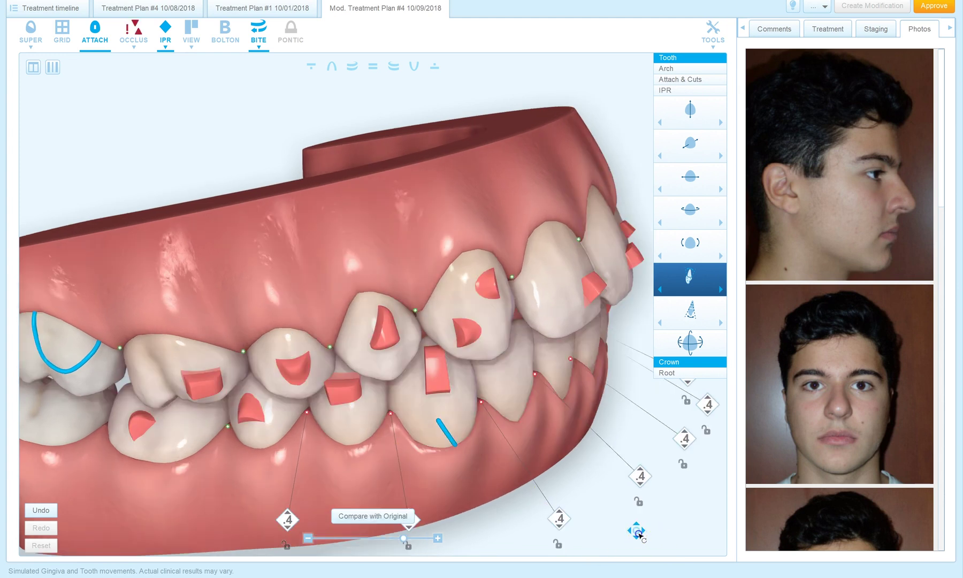
pyautogui.moveTo(573, 472); pyautogui.dragTo(429, 426, button='right')
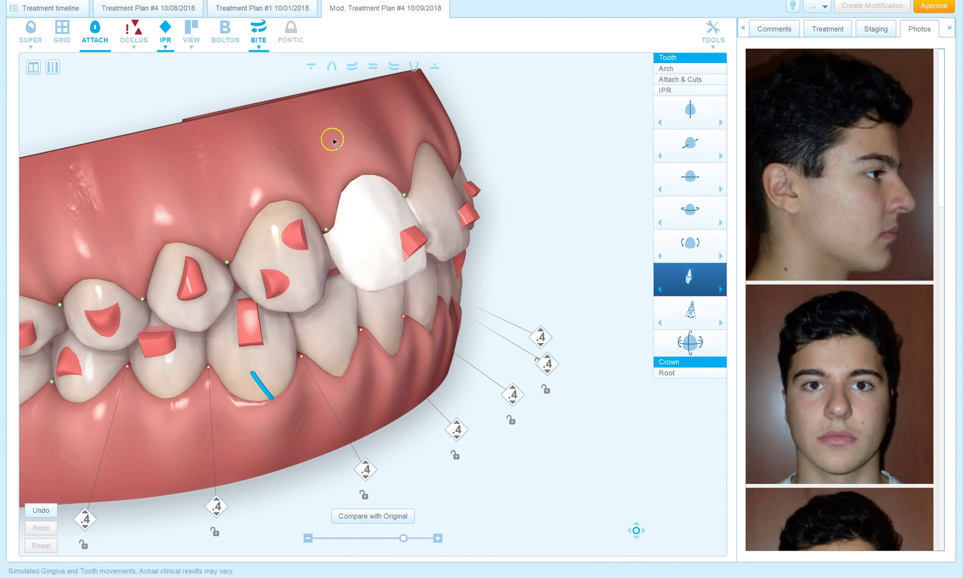
pyautogui.moveTo(323, 138); pyautogui.dragTo(322, 177)
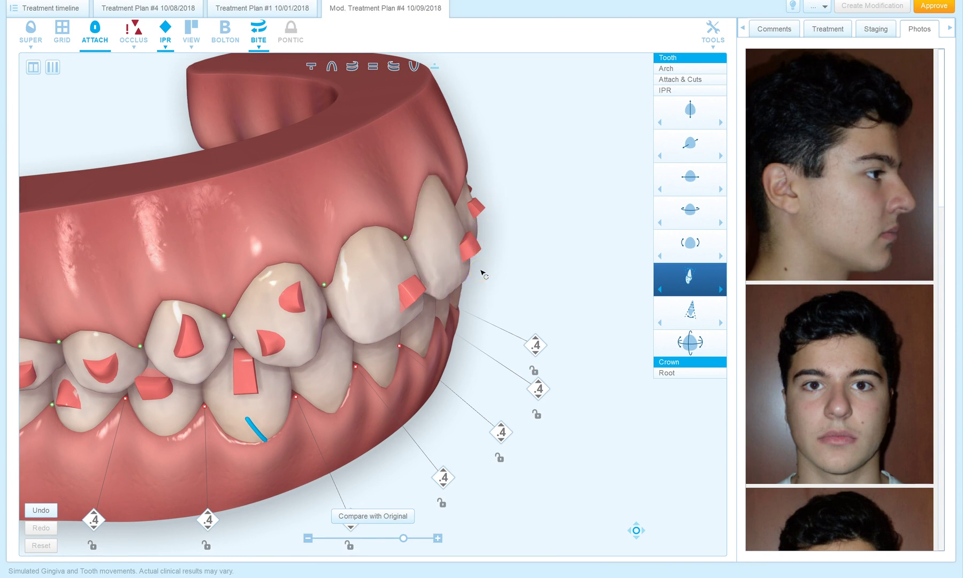
pyautogui.moveTo(526, 245); pyautogui.dragTo(492, 298)
# - Slightly adjust the attachment on the upper left central incisor using the Attach & Cuts tools
pyautogui.click(665, 183)
pyautogui.click(675, 79)
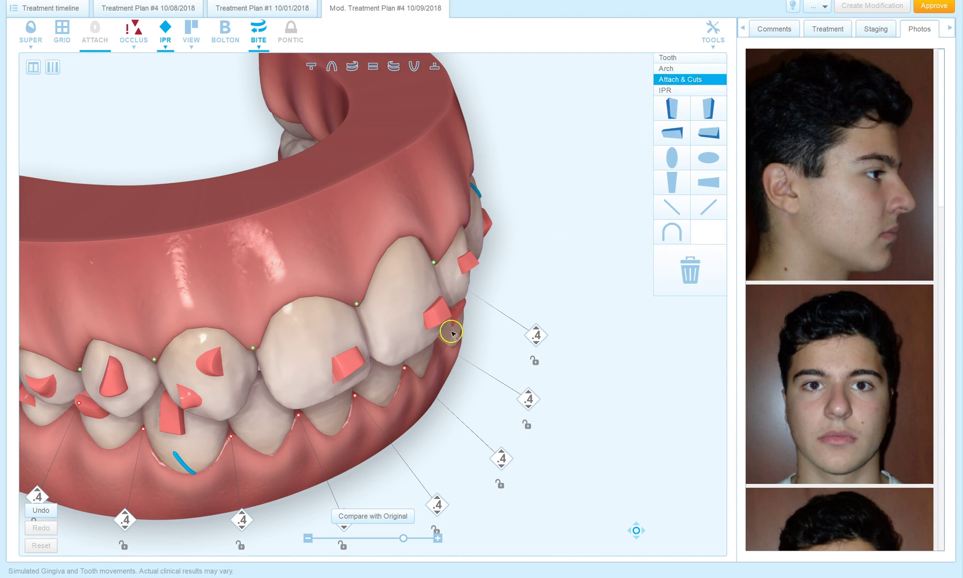
pyautogui.click(451, 333)
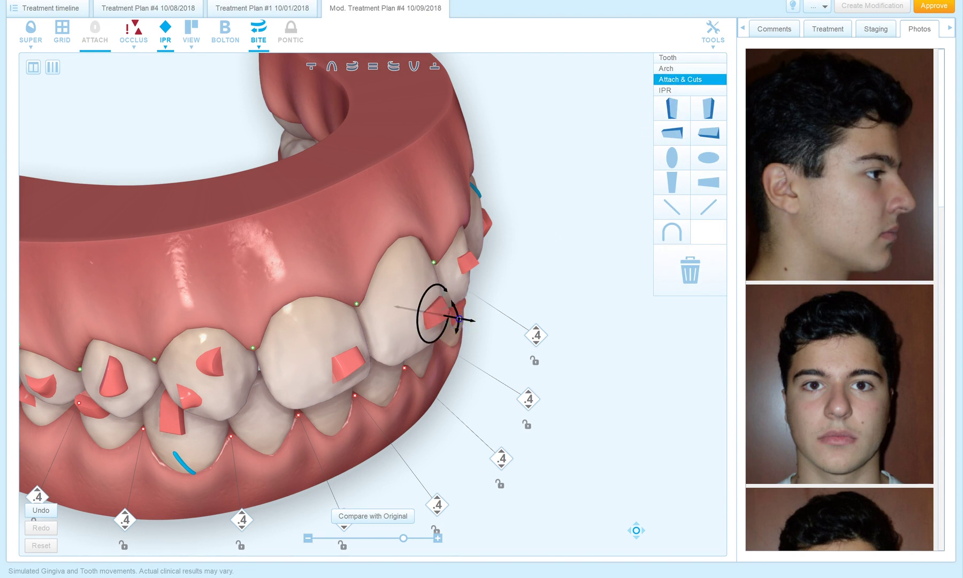
pyautogui.click(472, 265)
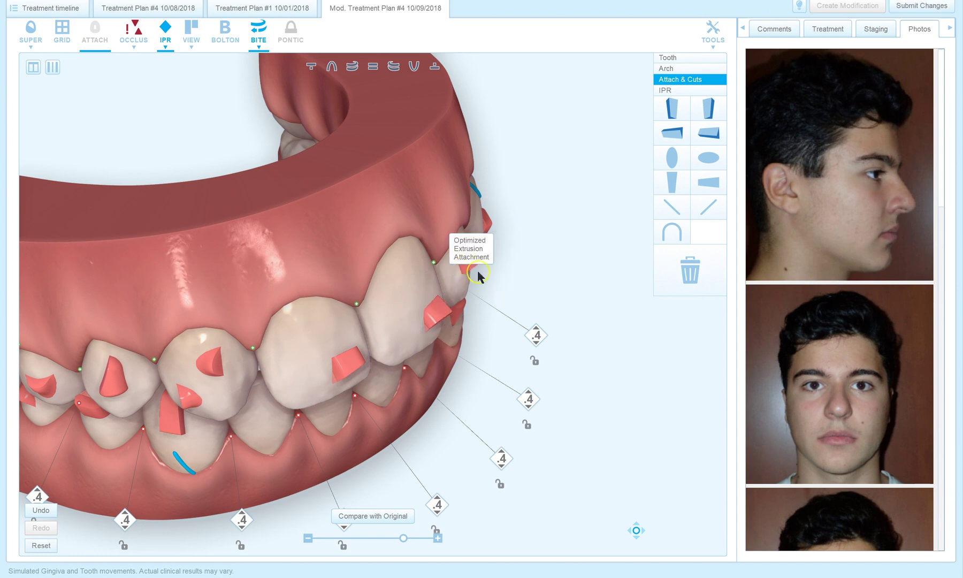
# - Examine the attachments on the upper front teeth from both sides and select the one on the upper left central incisor
pyautogui.moveTo(543, 289); pyautogui.dragTo(457, 273)
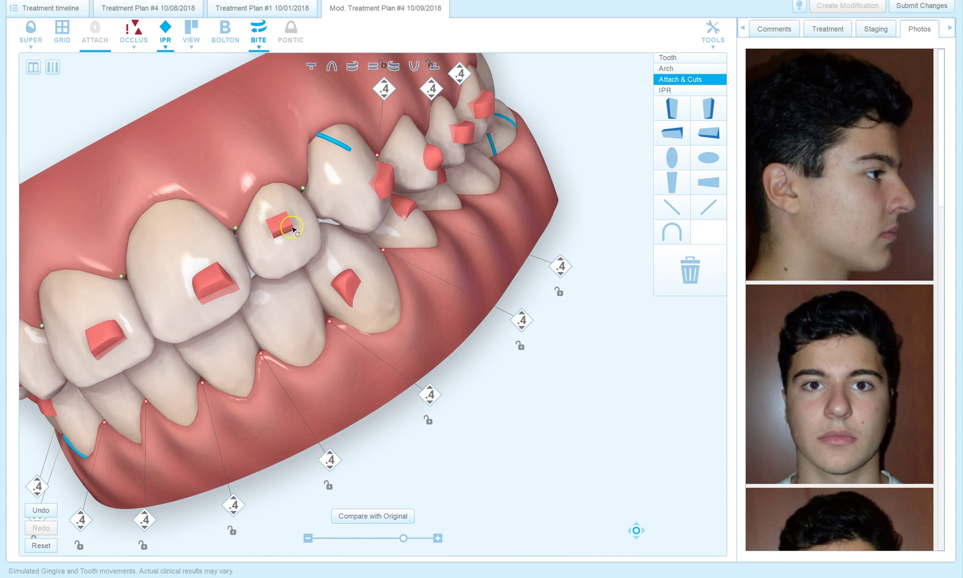
pyautogui.moveTo(104, 177); pyautogui.dragTo(266, 191)
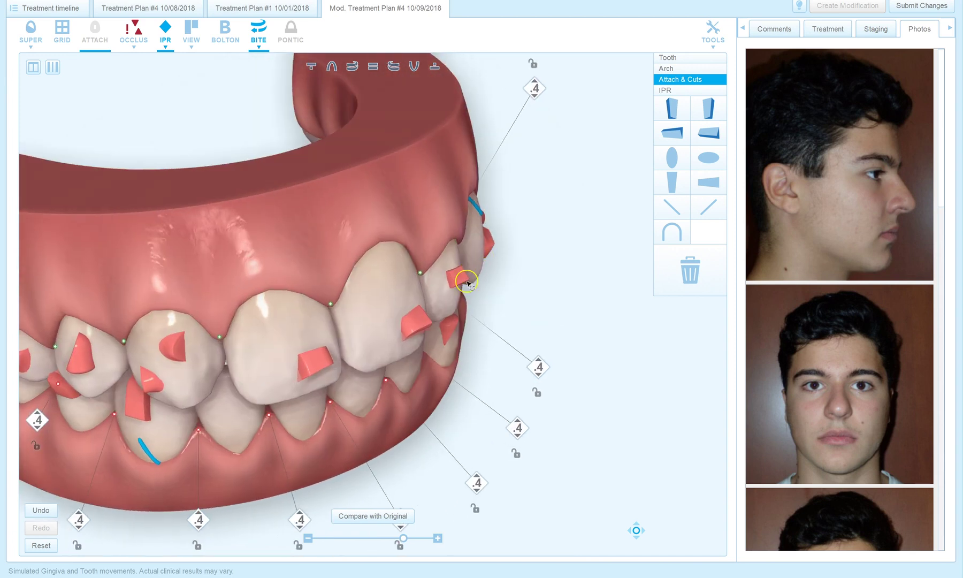
pyautogui.moveTo(216, 306); pyautogui.dragTo(163, 250)
pyautogui.click(365, 277)
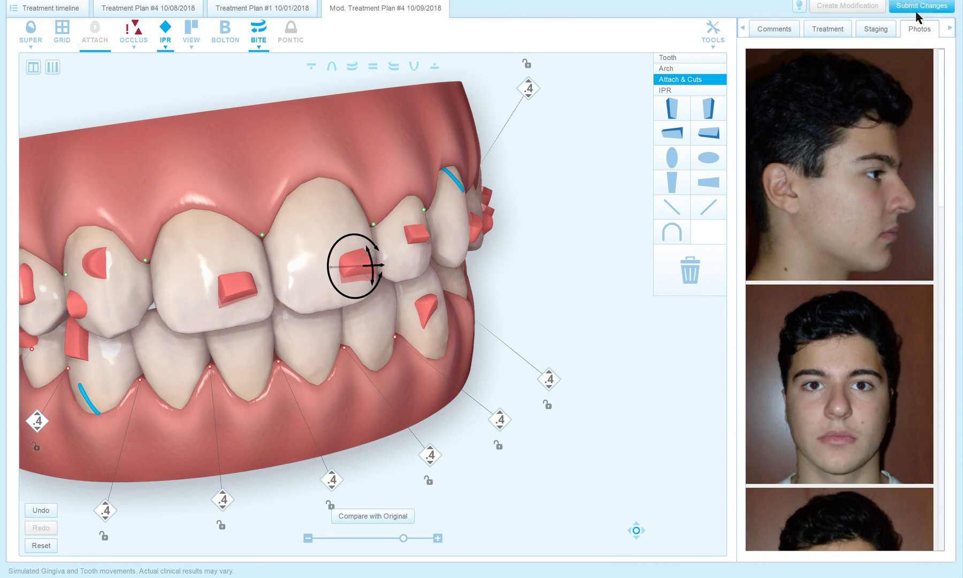
pyautogui.click(829, 90)
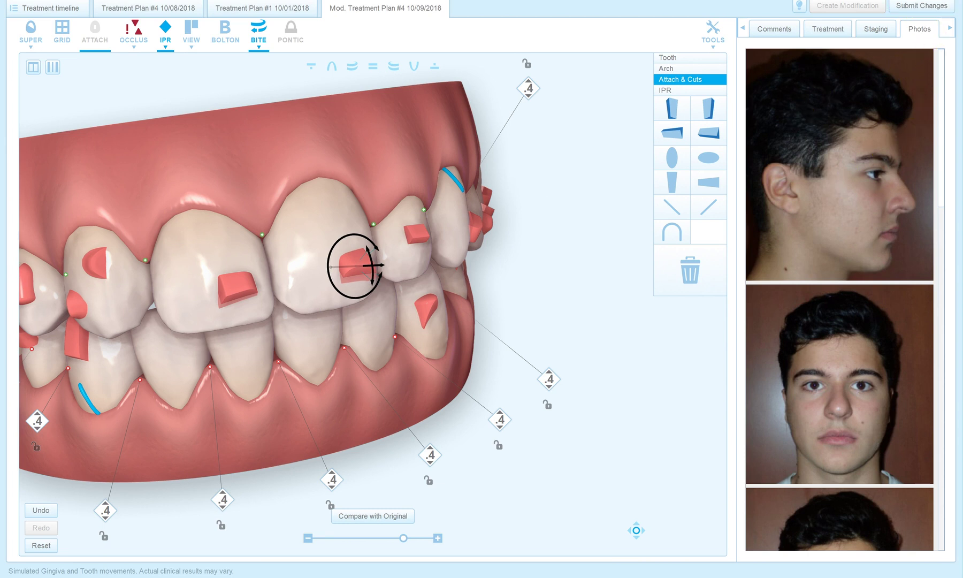
# - Undo the attachment changes made in the modified treatment plan
pyautogui.click(390, 242)
pyautogui.click(322, 290)
pyautogui.click(33, 515)
pyautogui.click(44, 511)
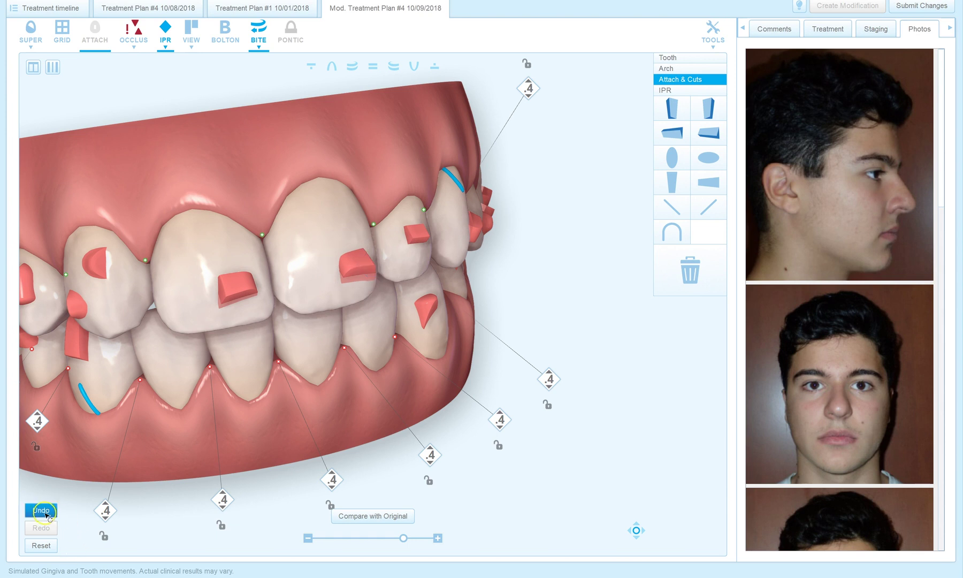
pyautogui.click(45, 512)
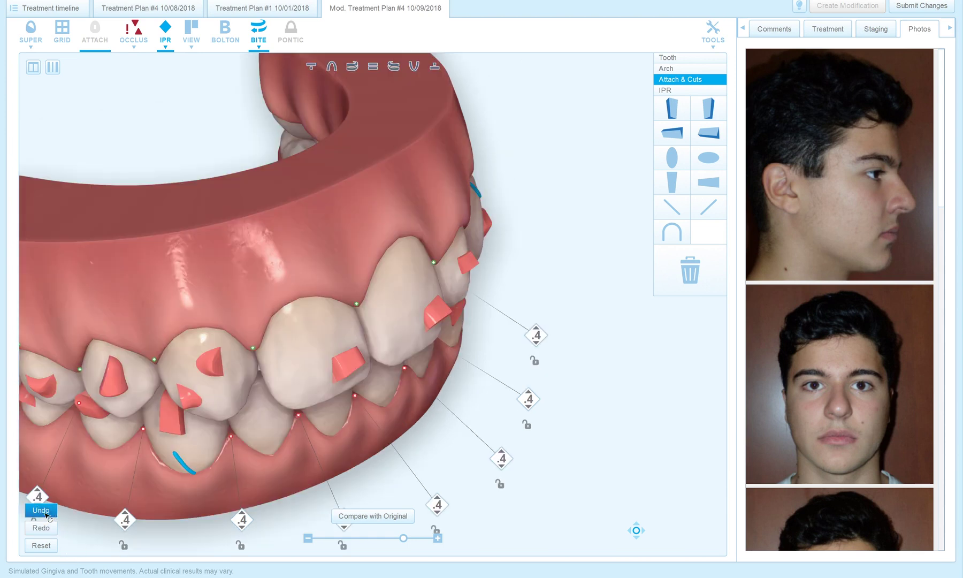
# - Switch the modified plan's bite correction visualization to throughout treatment and view the teeth straight from the front
pyautogui.click(327, 172)
pyautogui.click(258, 35)
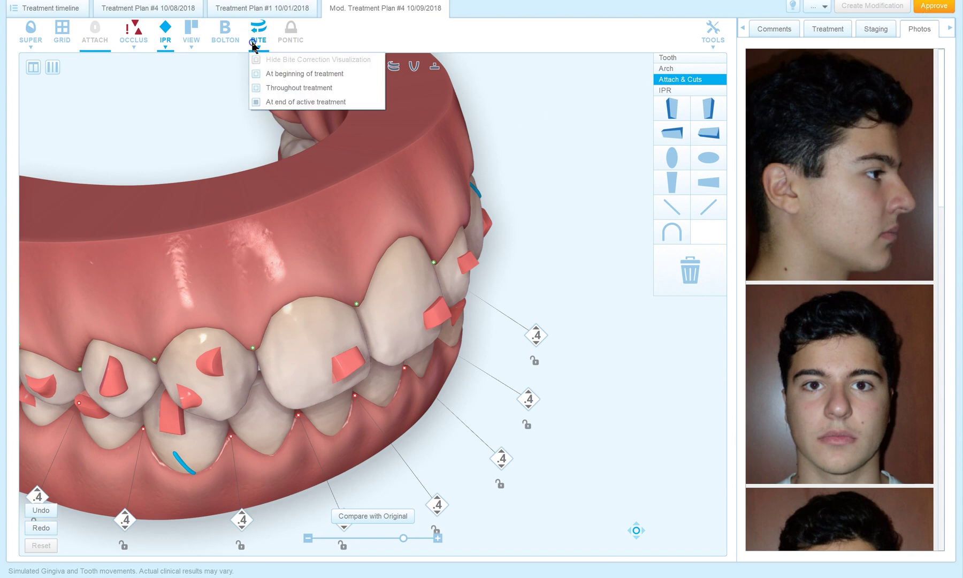
pyautogui.click(264, 88)
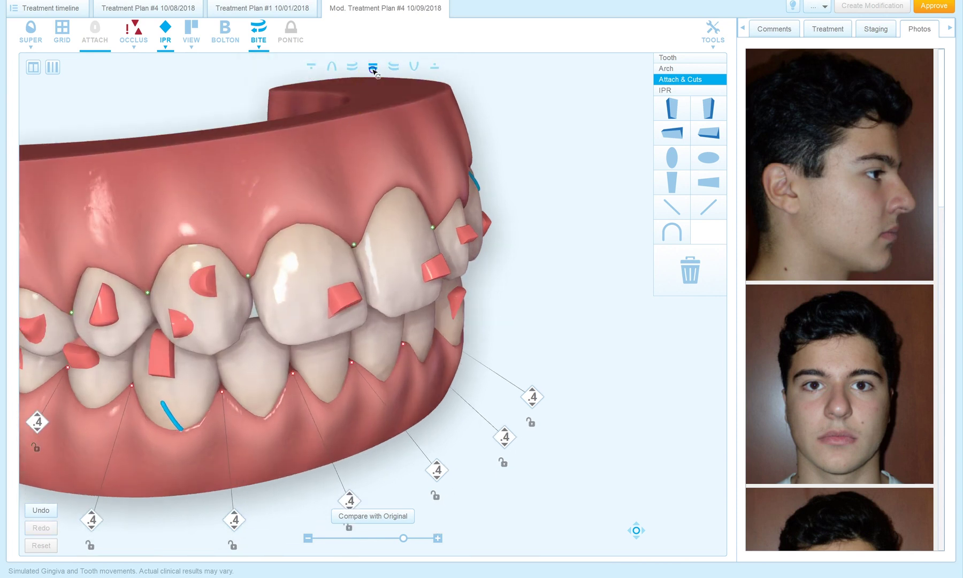
pyautogui.click(373, 67)
pyautogui.click(355, 326)
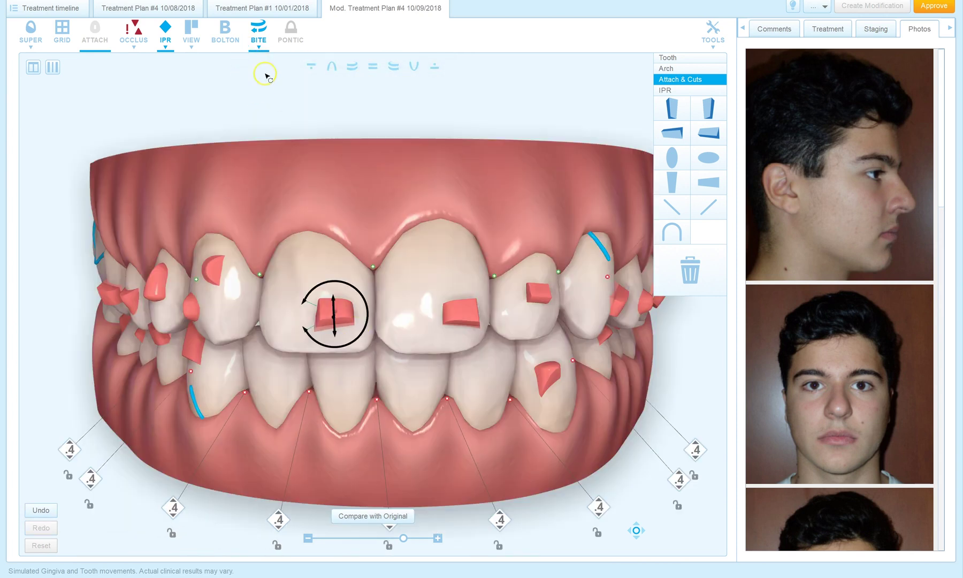
# - Deselect the attachment on the upper right central incisor and open the bite correction visualization options
pyautogui.click(253, 70)
pyautogui.click(257, 48)
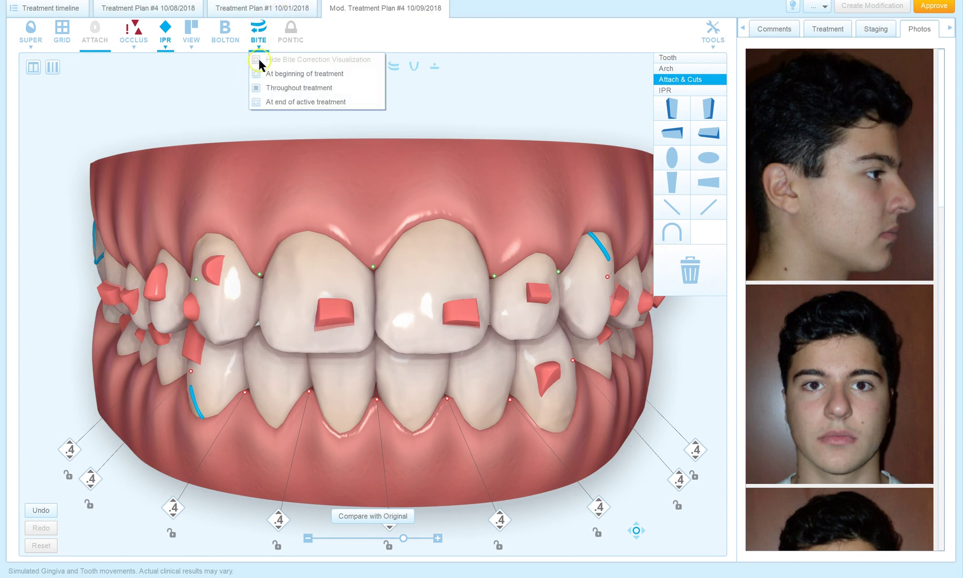